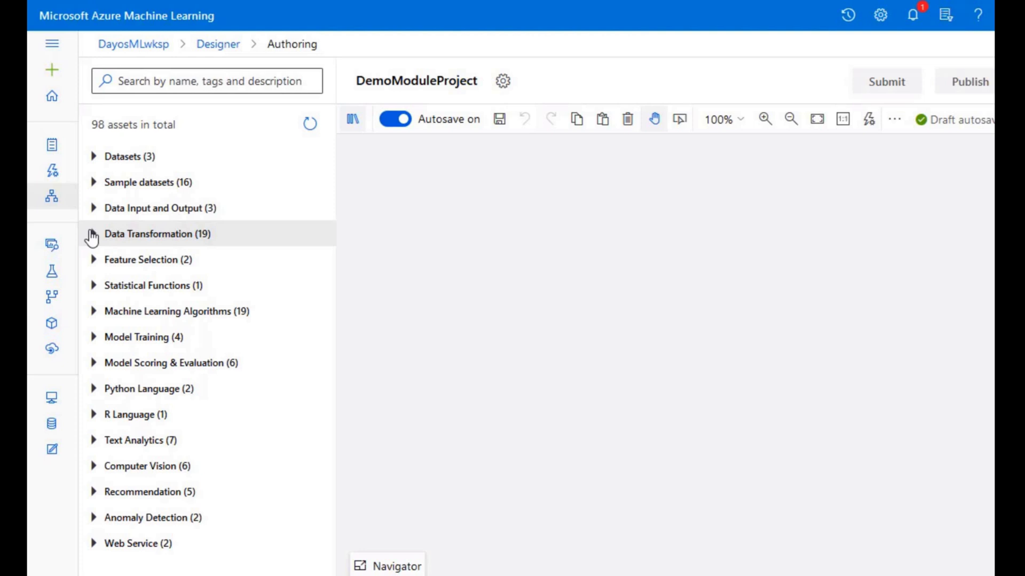
- Look through the Data Transformation modules and view the details of the Normalize Data module
left_click(92, 235)
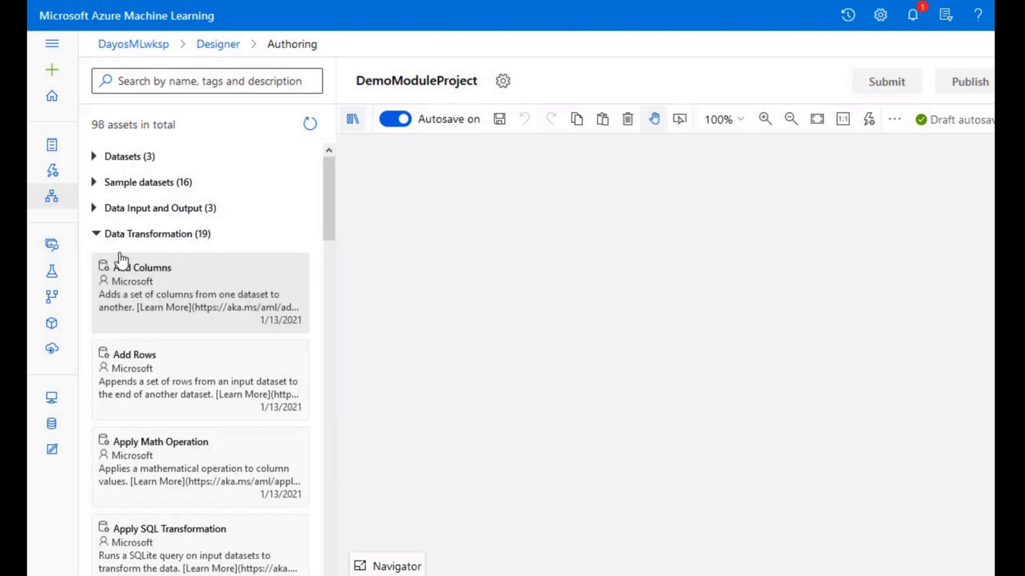
scroll(127, 271, "down", 12)
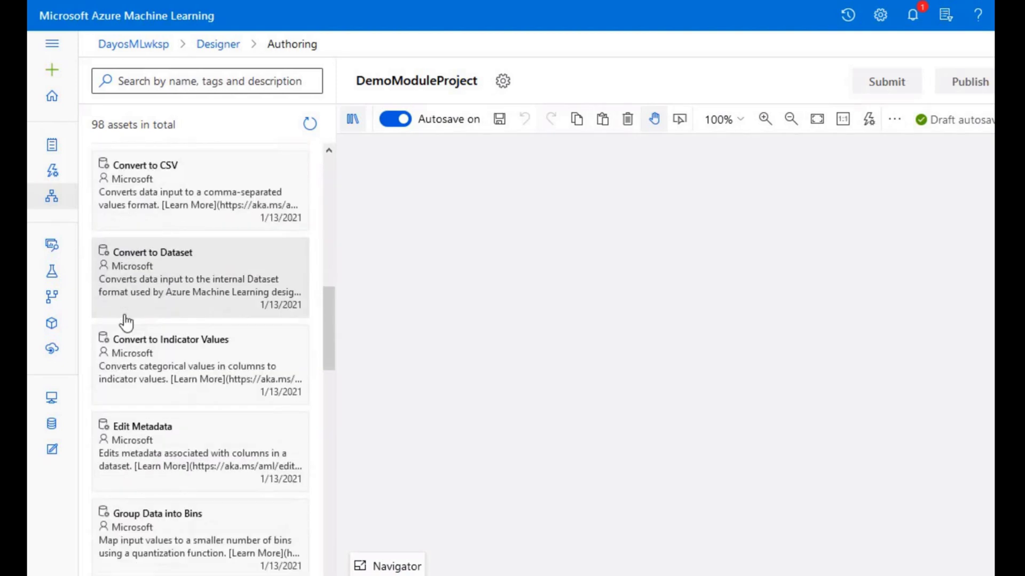
scroll(127, 322, "down", 10)
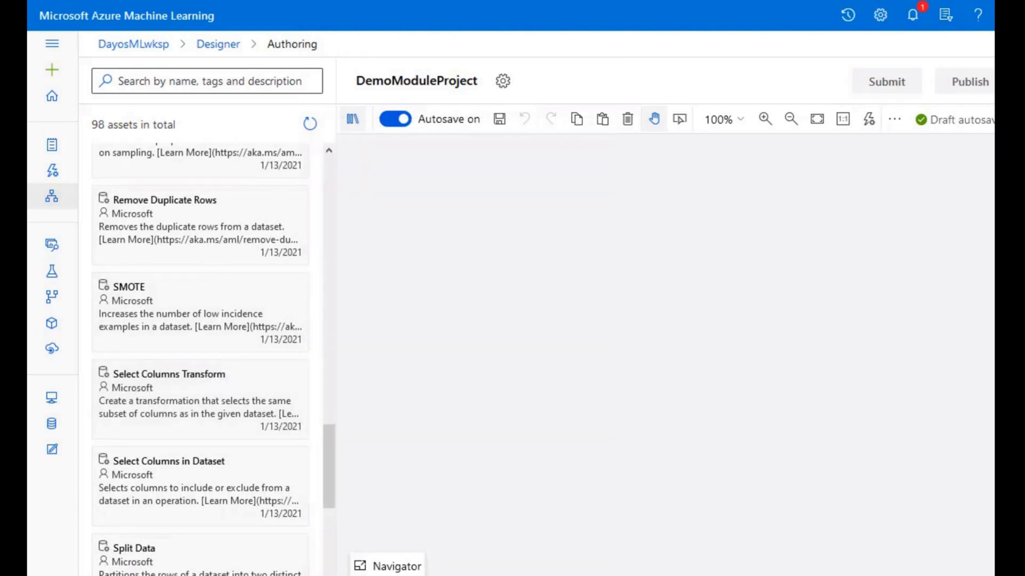
scroll(206, 427, "up", 3)
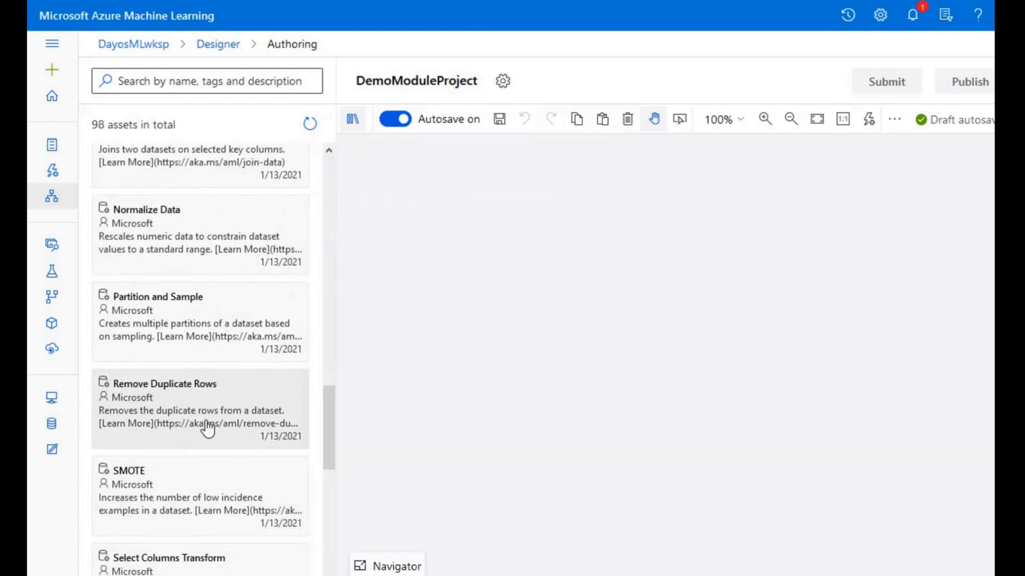
scroll(208, 428, "up", 3)
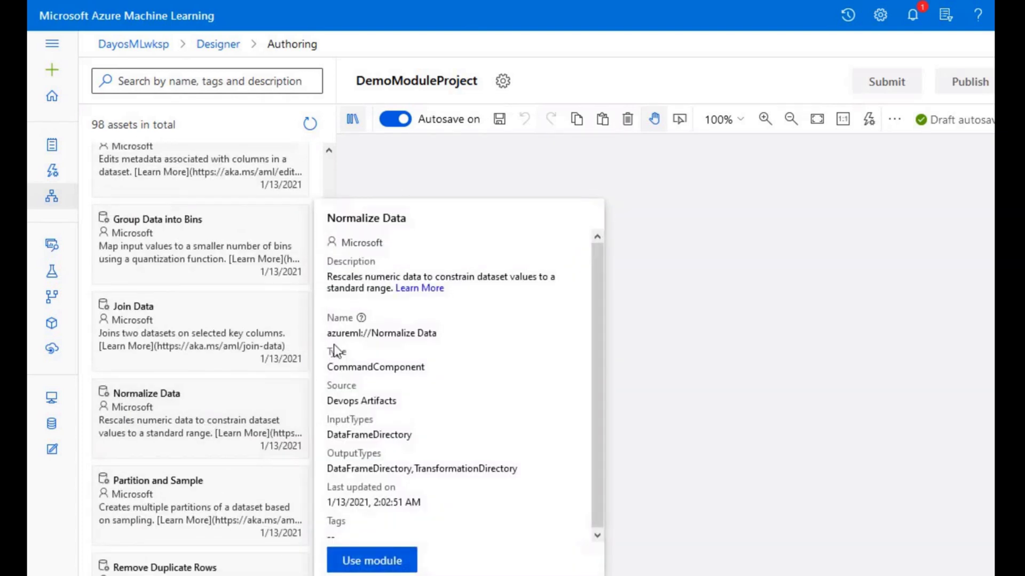
left_click(427, 291)
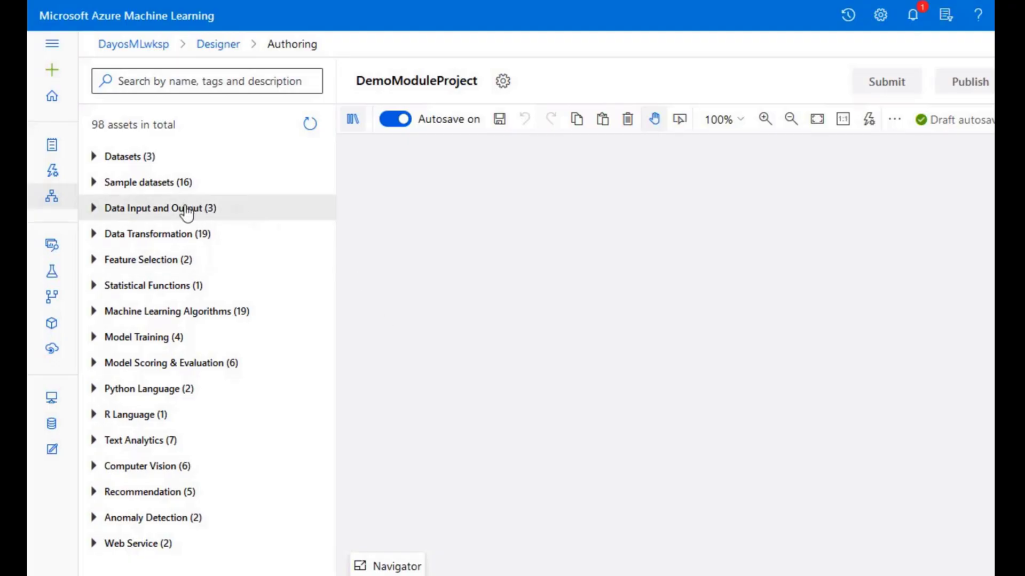
- Place the Automobile price data (Raw) sample dataset near the top of the empty pipeline canvas
left_click(93, 164)
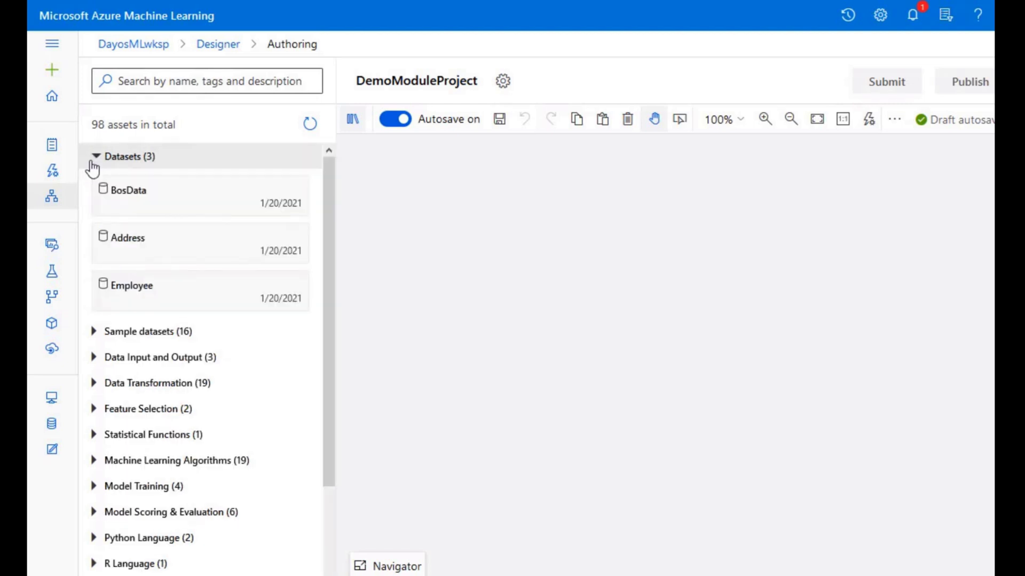
left_click(99, 337)
scroll(172, 377, "down", 3)
left_click_drag(220, 231, 606, 222)
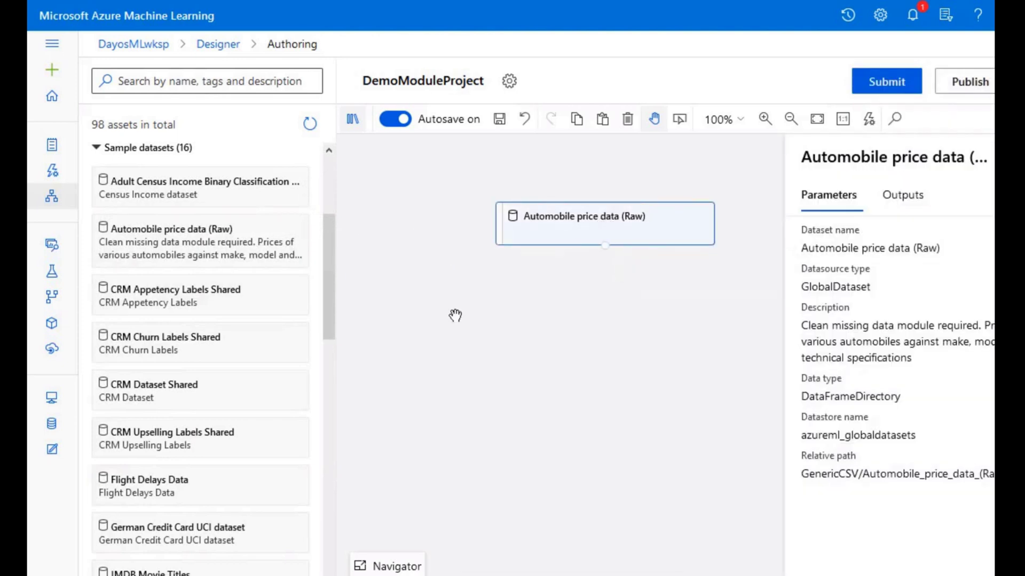
- Visualize the dataset output of Automobile price data (Raw), examine its columns, and close the visualization
right_click(570, 233)
mouse_move(556, 304)
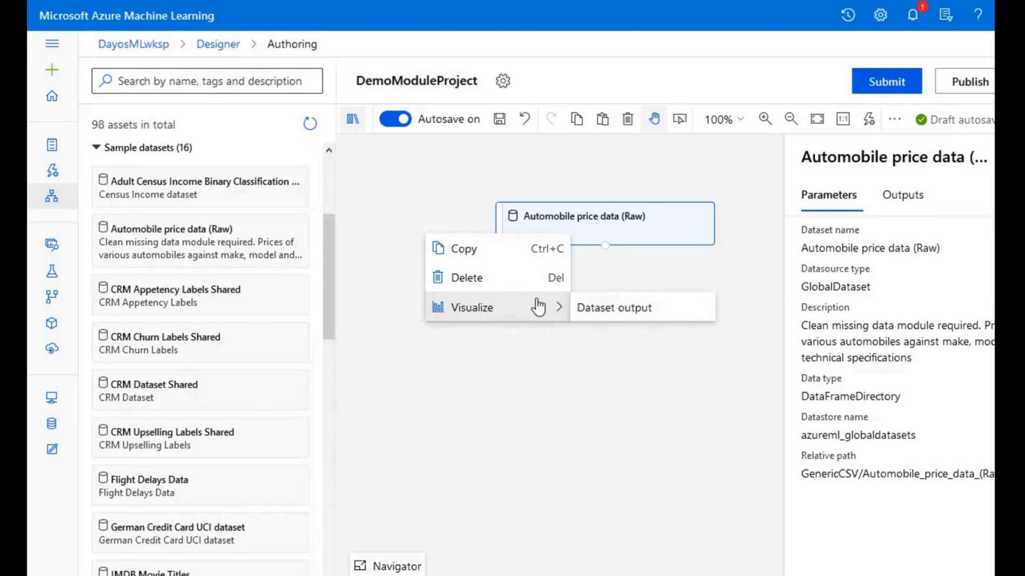
left_click(599, 316)
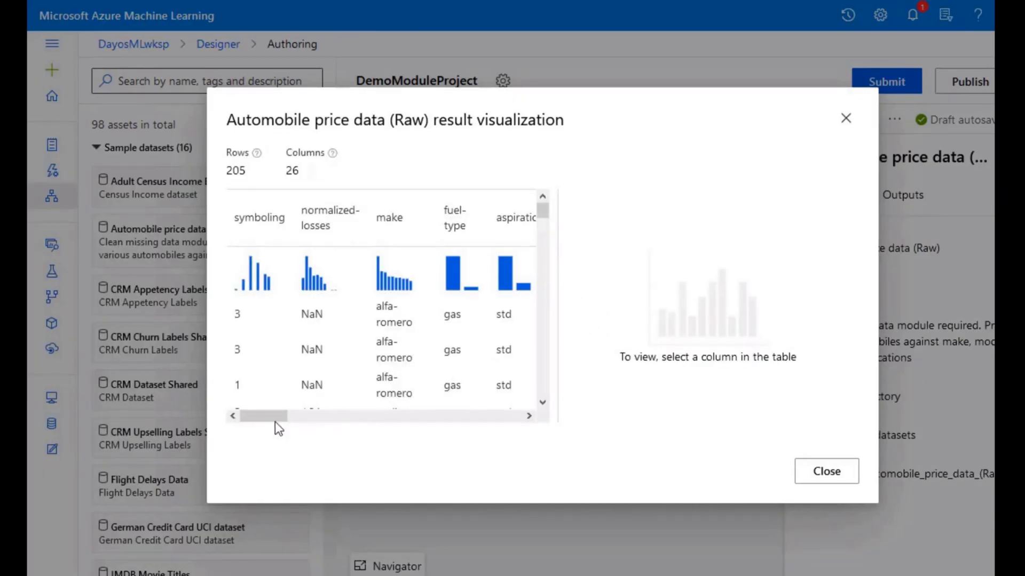
mouse_move(273, 421)
left_mouse_down()
mouse_move(517, 424)
mouse_move(273, 425)
left_mouse_up()
left_click(820, 478)
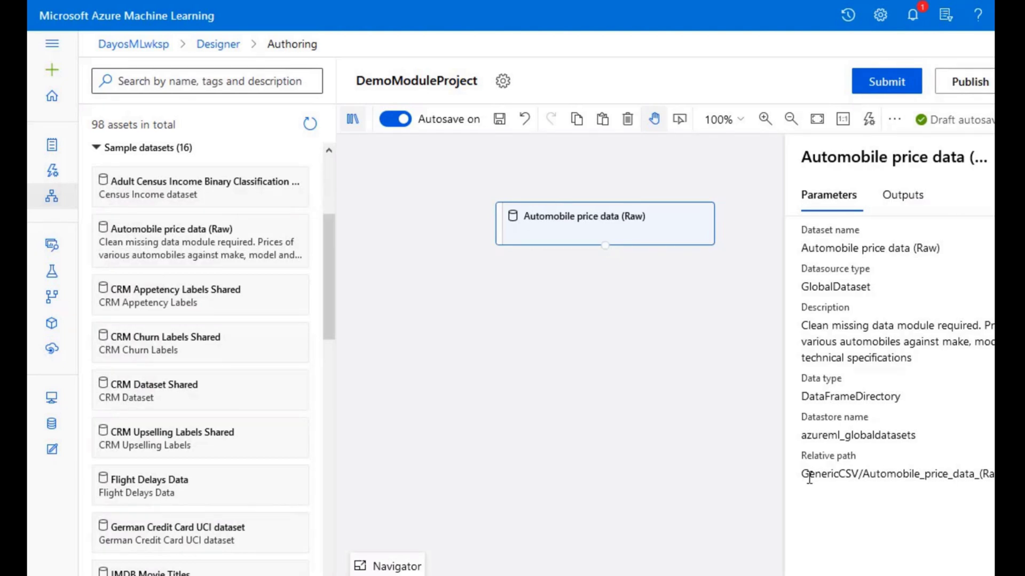
- Add the Select Columns in Dataset transformation below the automobile dataset and connect the dataset's output to its input
left_click(141, 147)
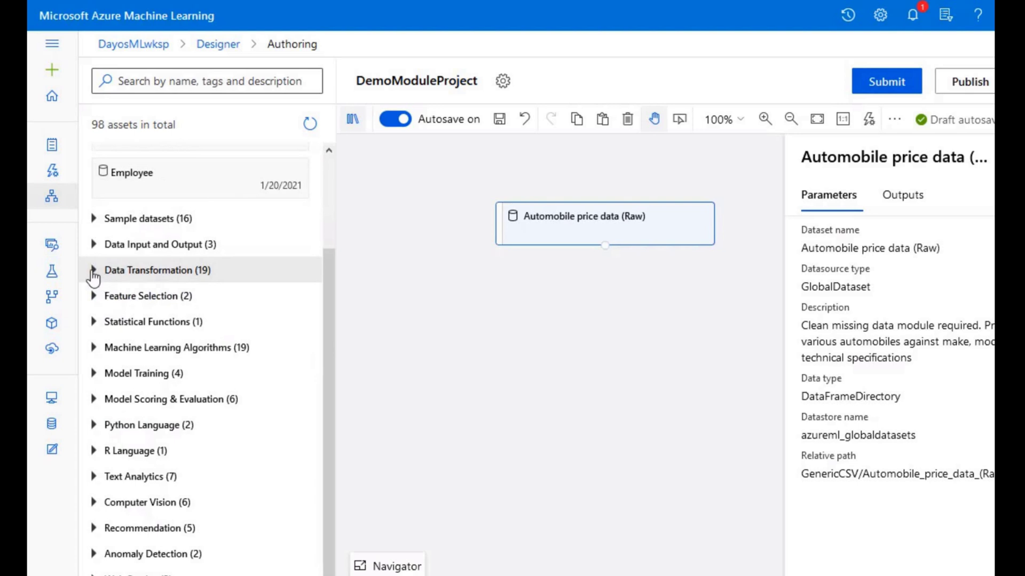
left_click(280, 270)
scroll(331, 233, "down", 20)
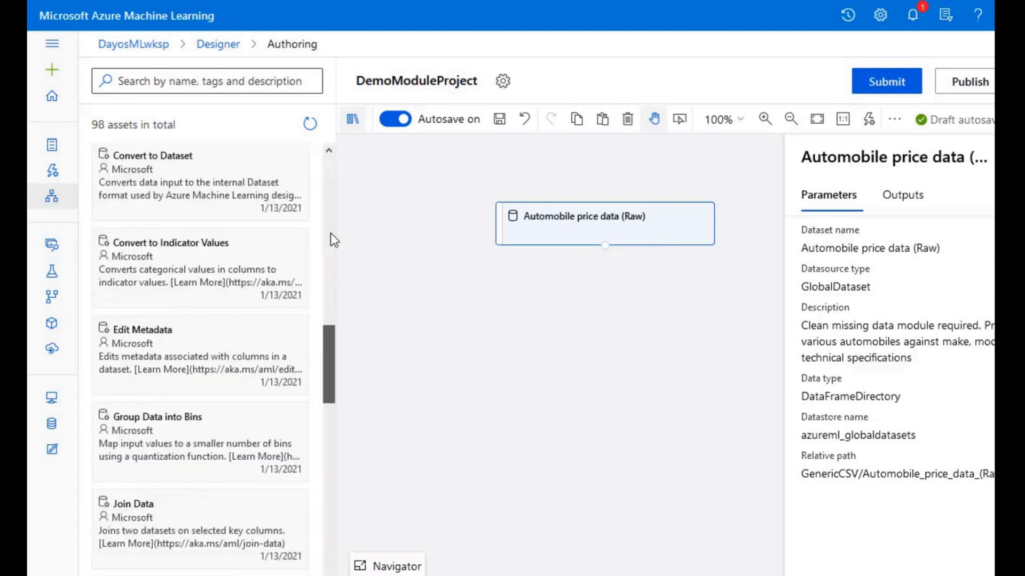
scroll(335, 330, "down", 2)
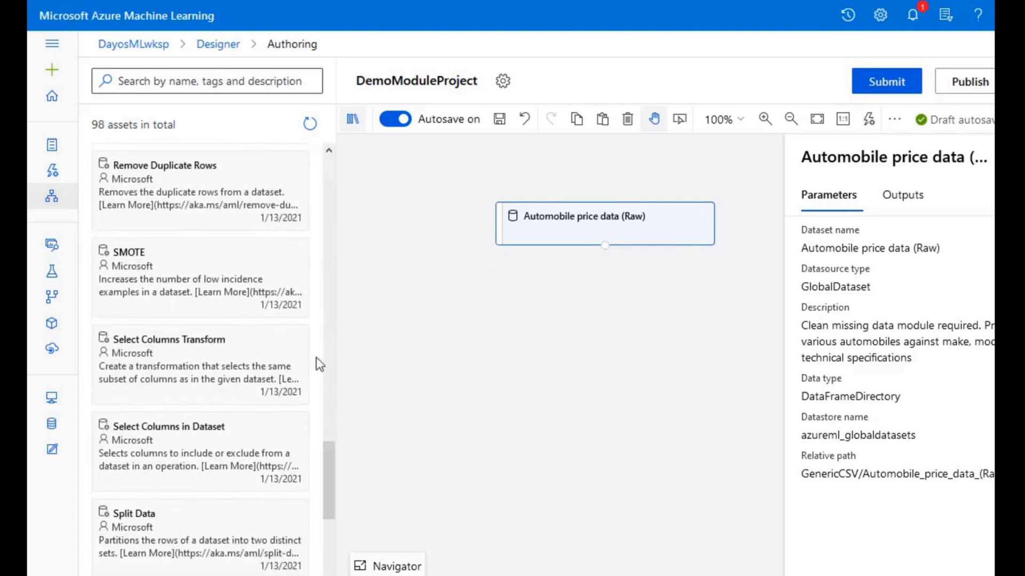
mouse_move(190, 475)
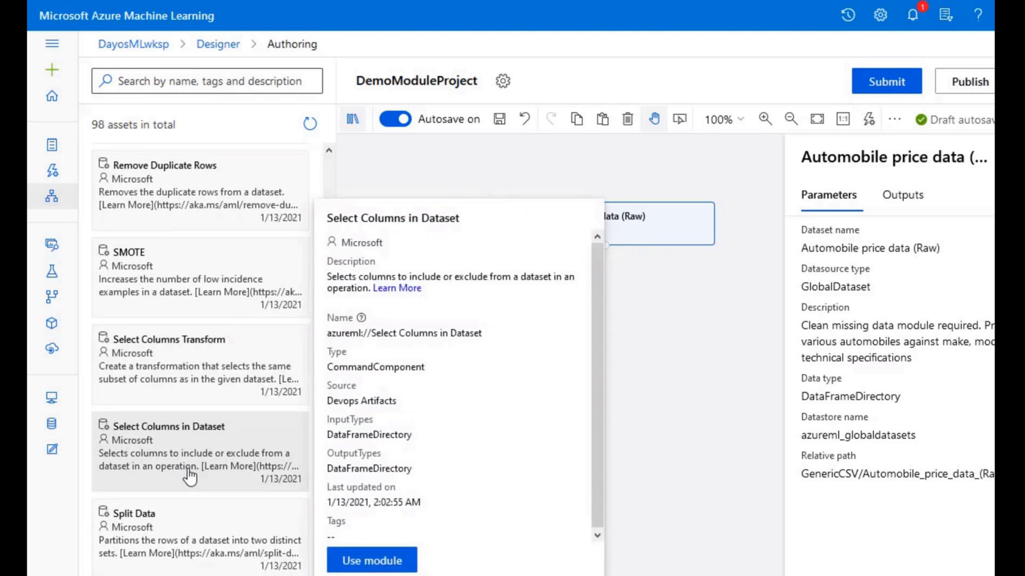
left_click_drag(190, 475, 599, 299)
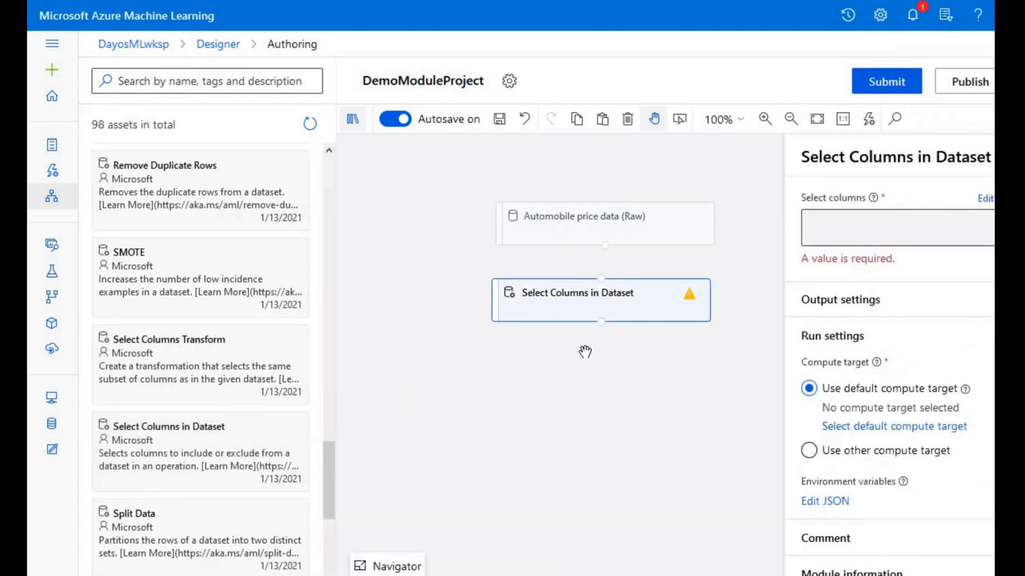
left_click_drag(605, 246, 601, 279)
- Configure Select Columns in Dataset by name to include all columns except normalized-losses, and save the selection
left_click(985, 198)
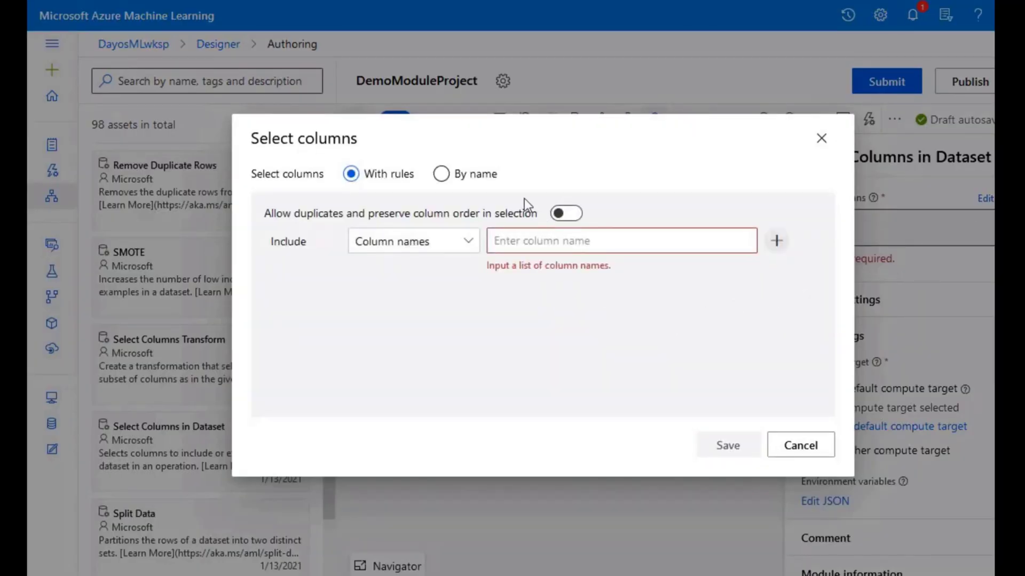
left_click(482, 182)
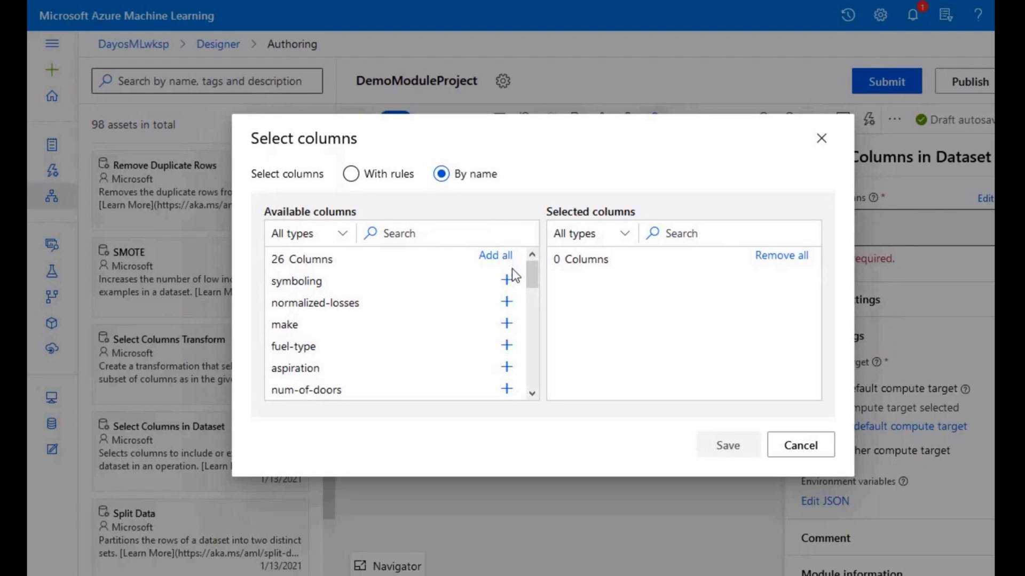
left_click(496, 256)
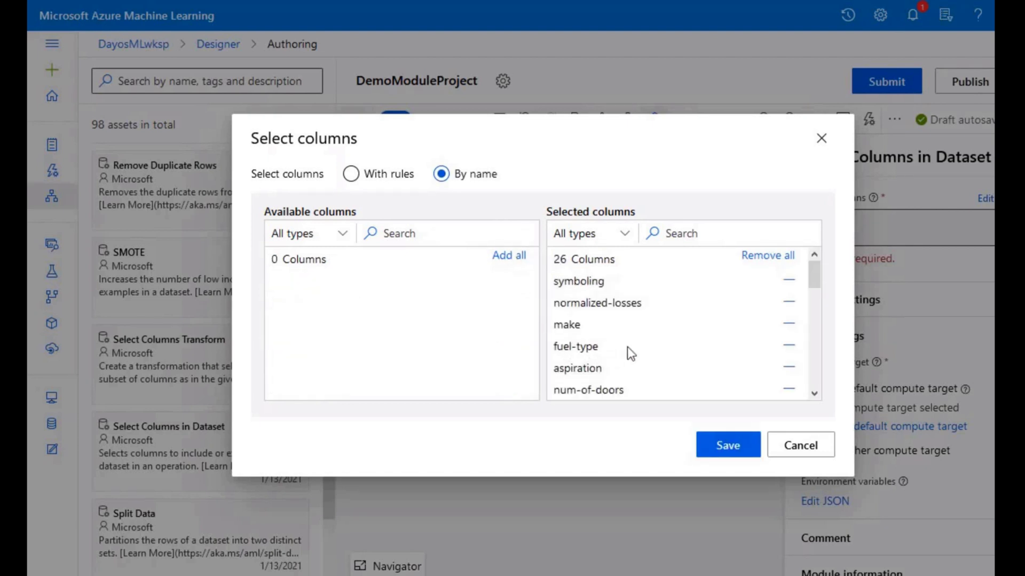
left_click(790, 304)
left_click(726, 451)
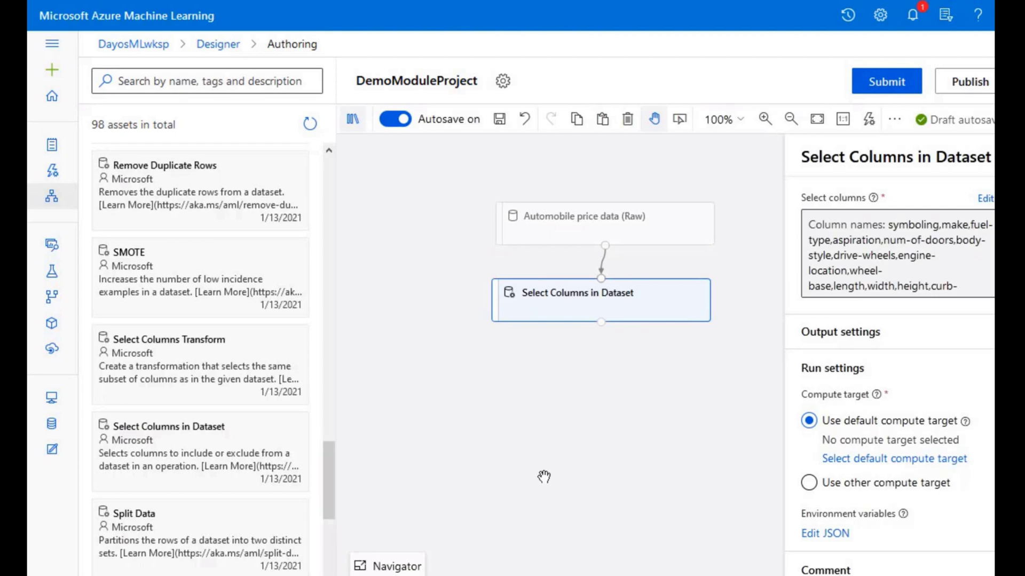
- Add the Clean Missing Data module below Select Columns in Dataset and connect the two modules
scroll(246, 408, "up", 10)
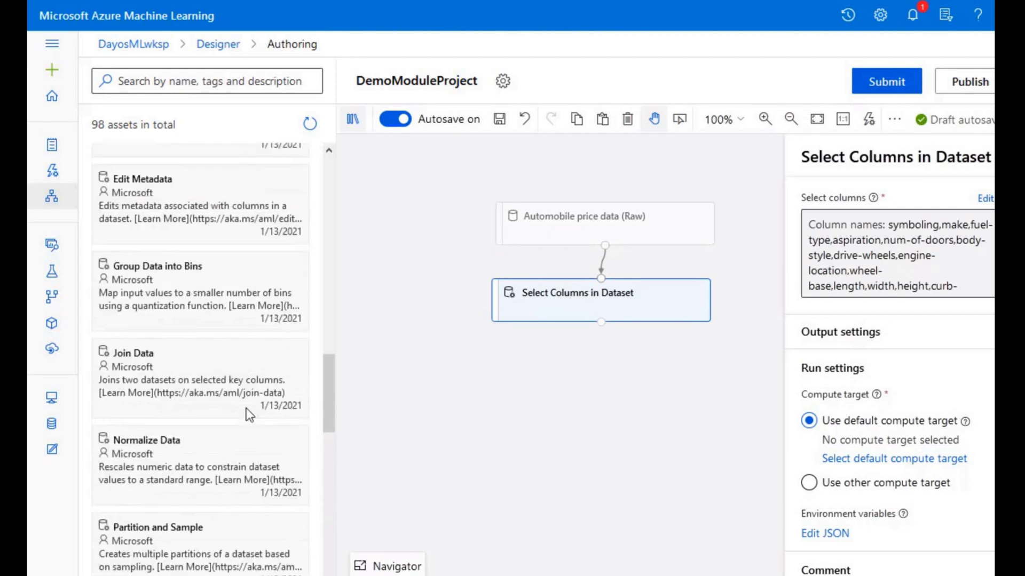
scroll(247, 416, "up", 8)
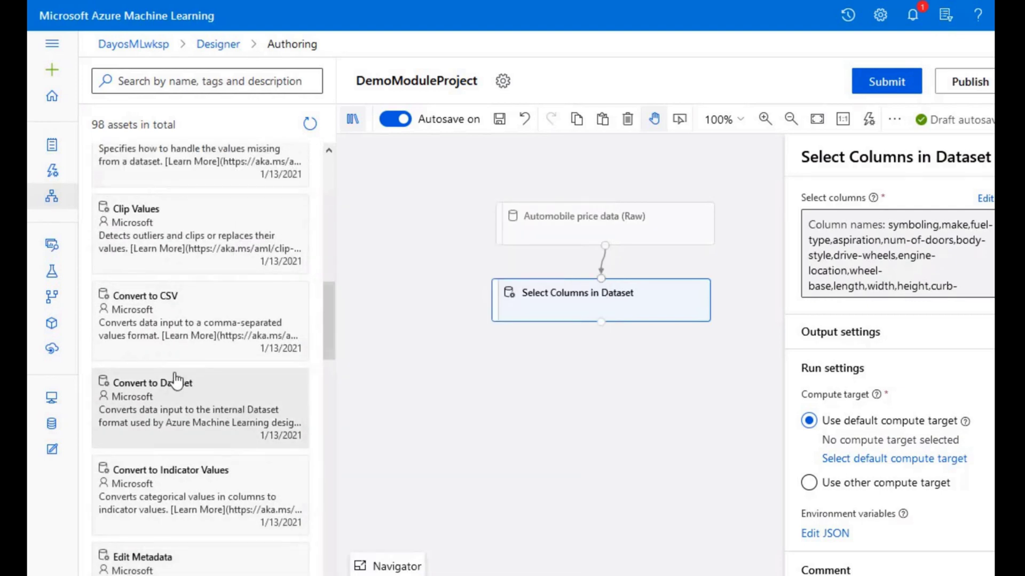
left_click_drag(160, 435, 604, 382)
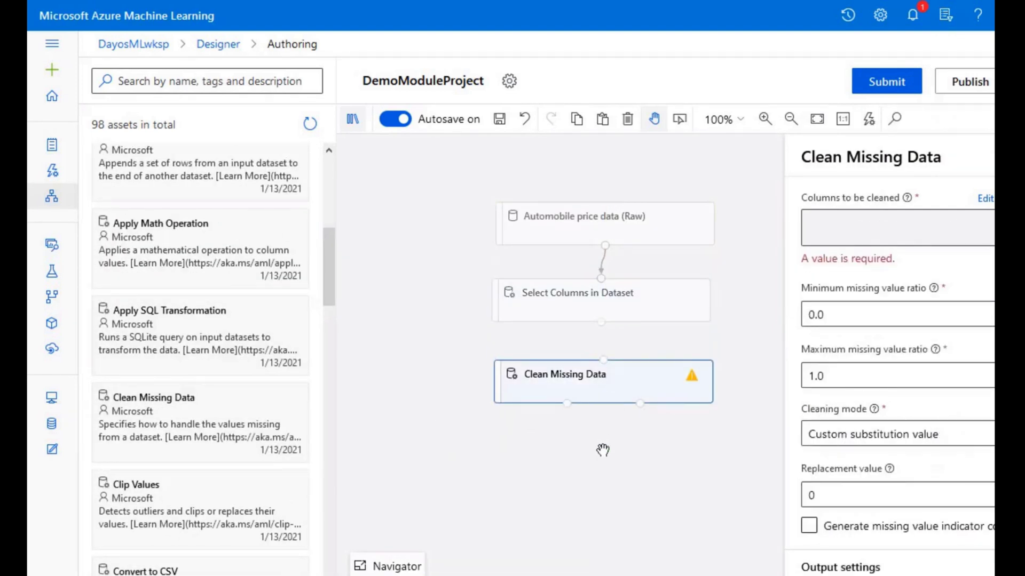
left_click_drag(601, 322, 604, 360)
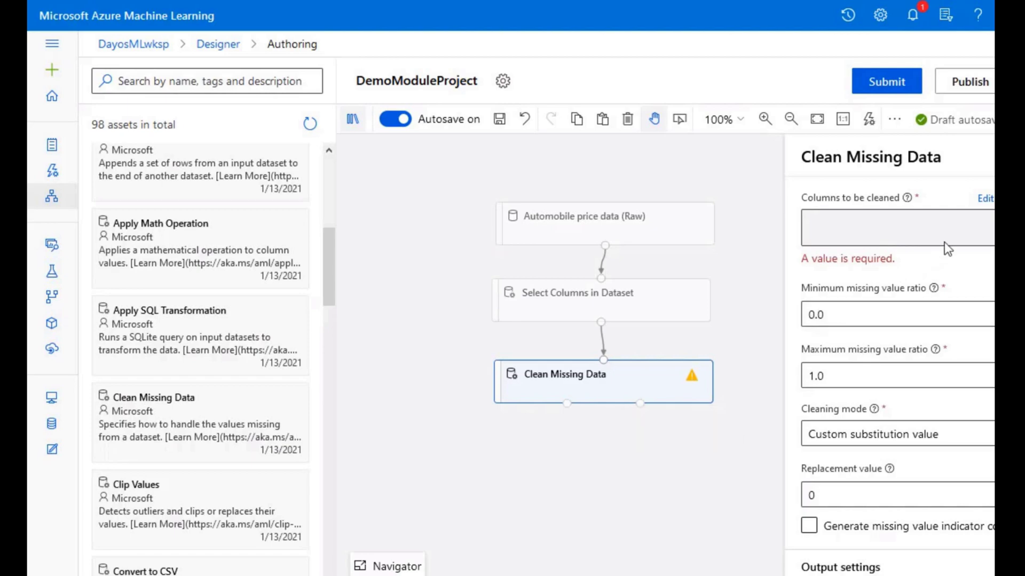
- Set Clean Missing Data to clean all columns by rule, with the cleaning mode Remove entire row
left_click(985, 199)
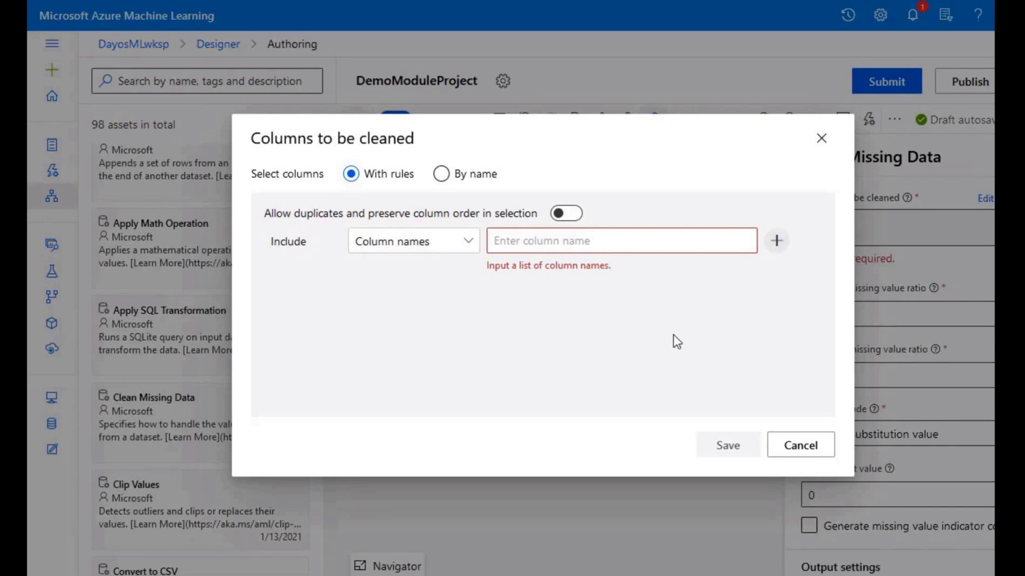
left_click(411, 251)
left_click(397, 362)
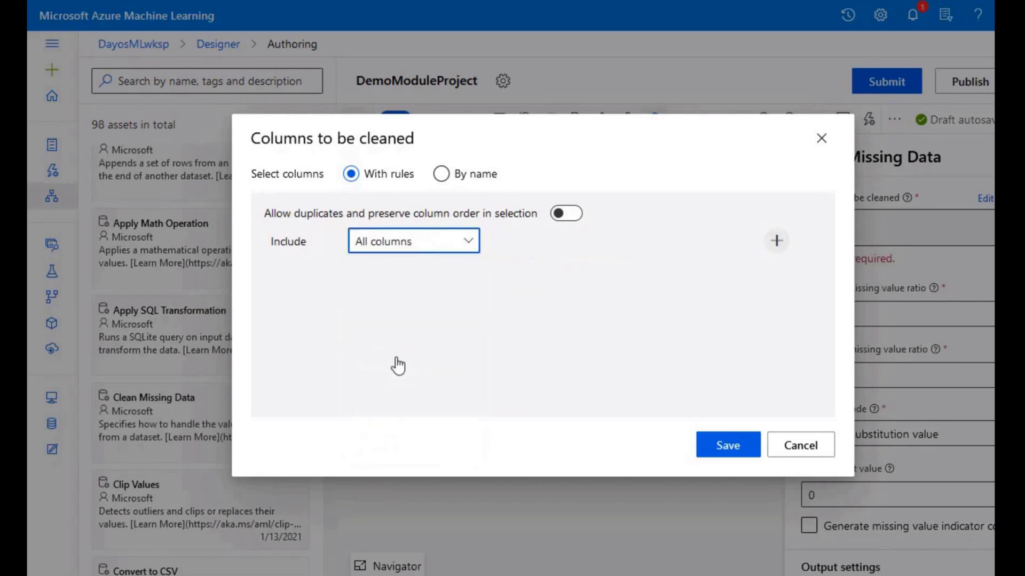
left_click(718, 453)
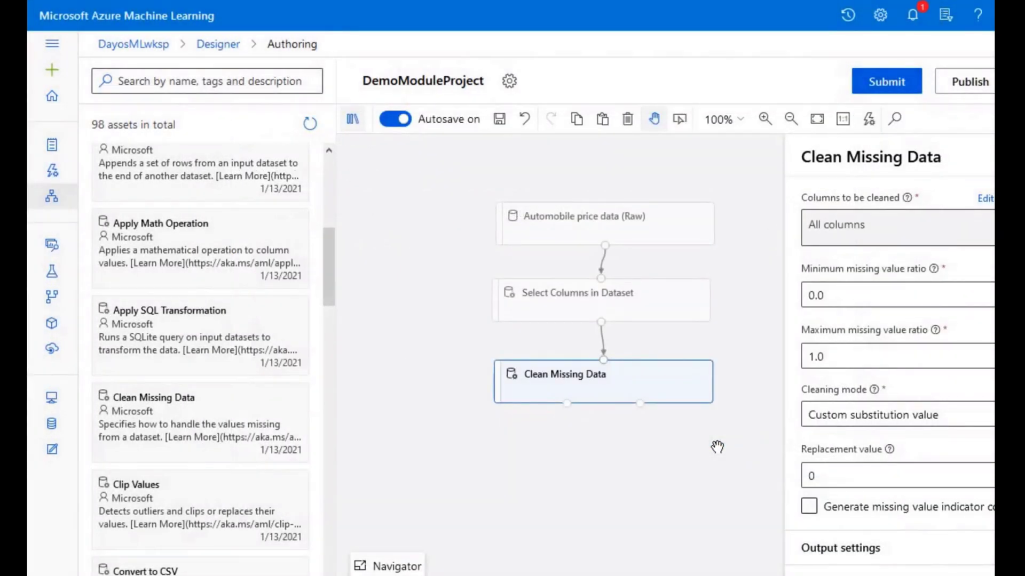
left_click(853, 425)
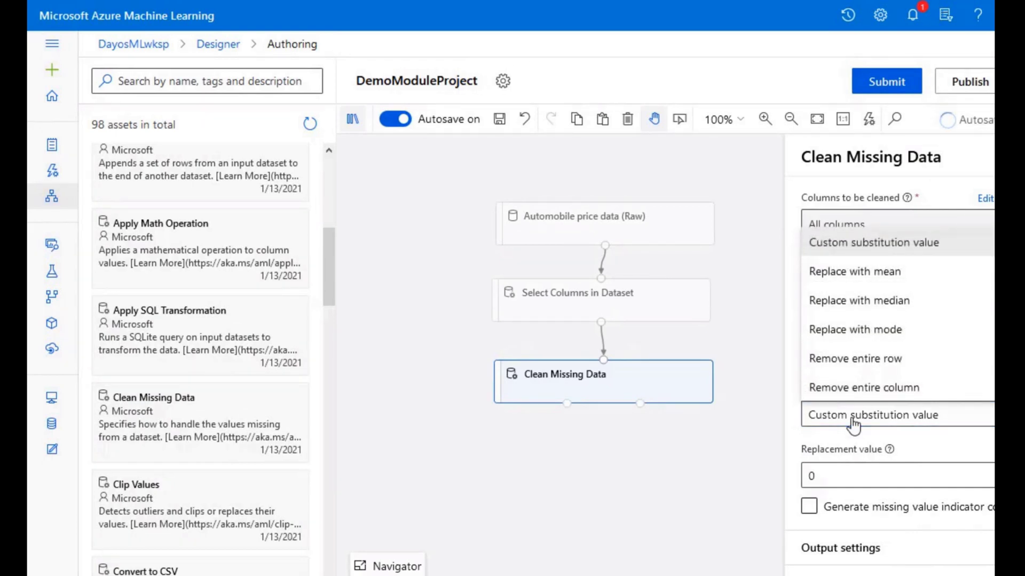
left_click(868, 360)
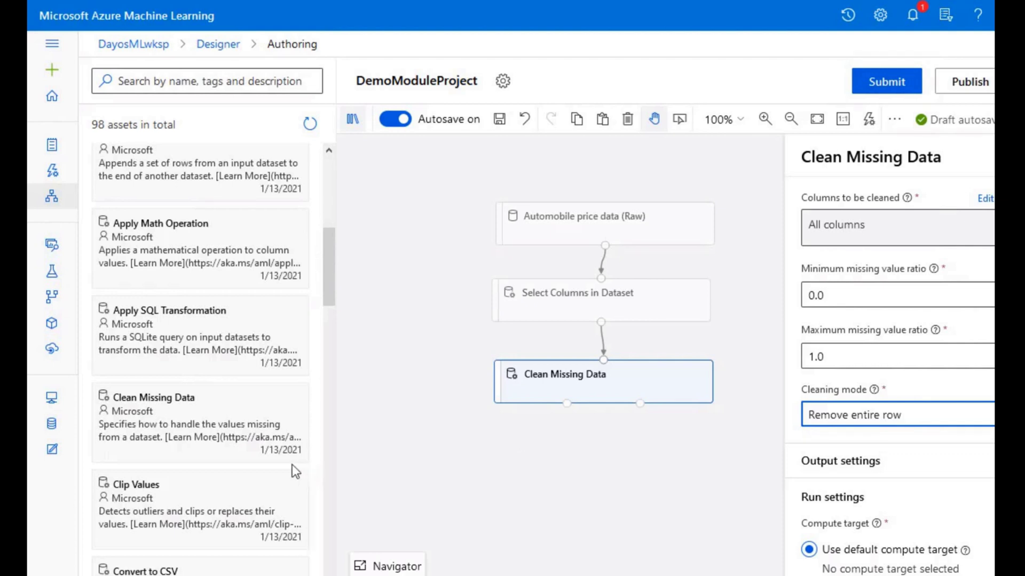
- Add the Split Data module below Clean Missing Data and connect the first output of Clean Missing Data to it
scroll(269, 450, "down", 8)
scroll(270, 449, "down", 8)
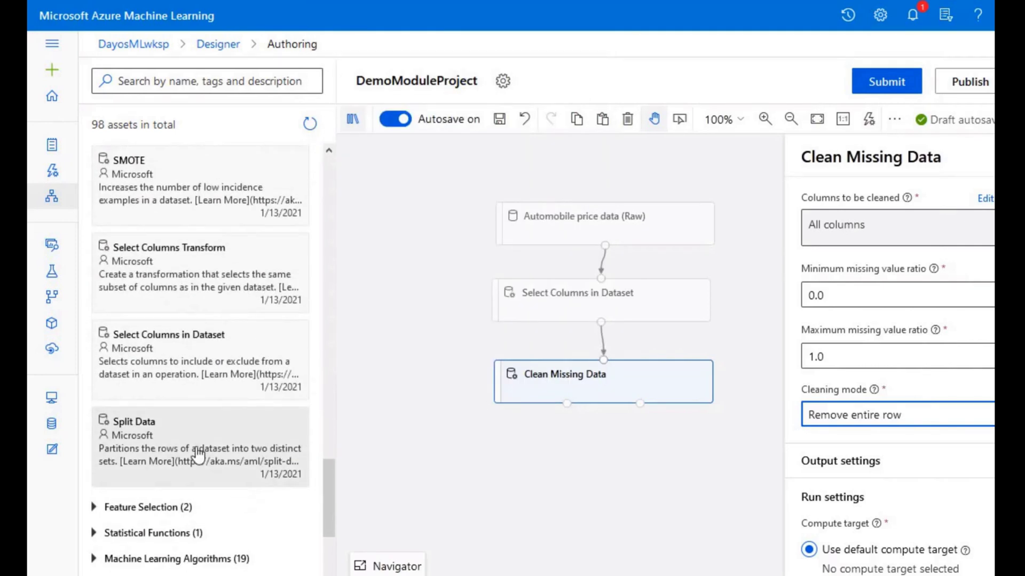
left_click_drag(199, 449, 606, 460)
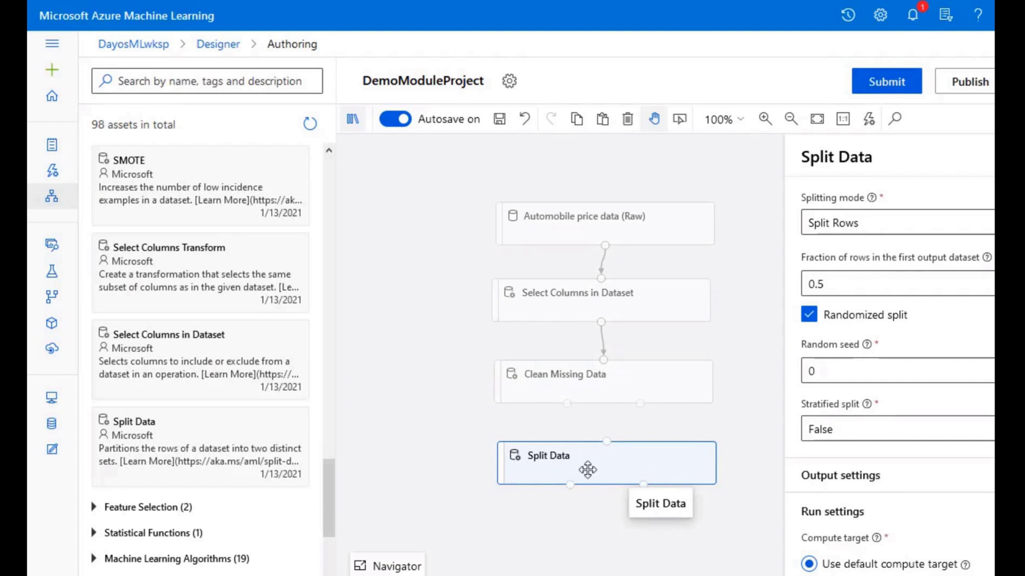
left_click_drag(567, 404, 609, 450)
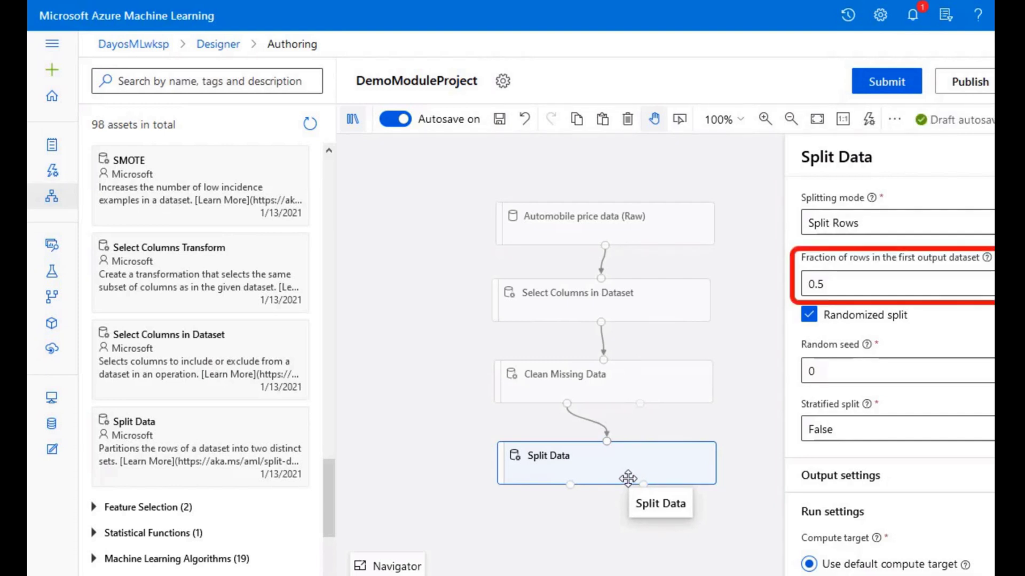
- Set the Split Data module's fraction of rows in the first output dataset to 0.7 and close its settings
left_click(849, 283)
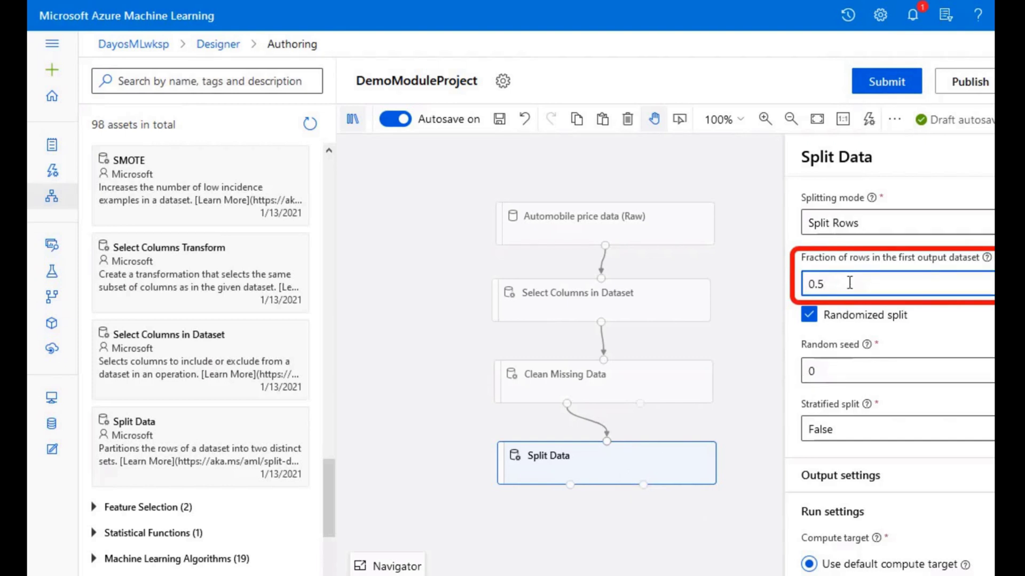
key("BackSpace")
key("BackSpace")
type(".7")
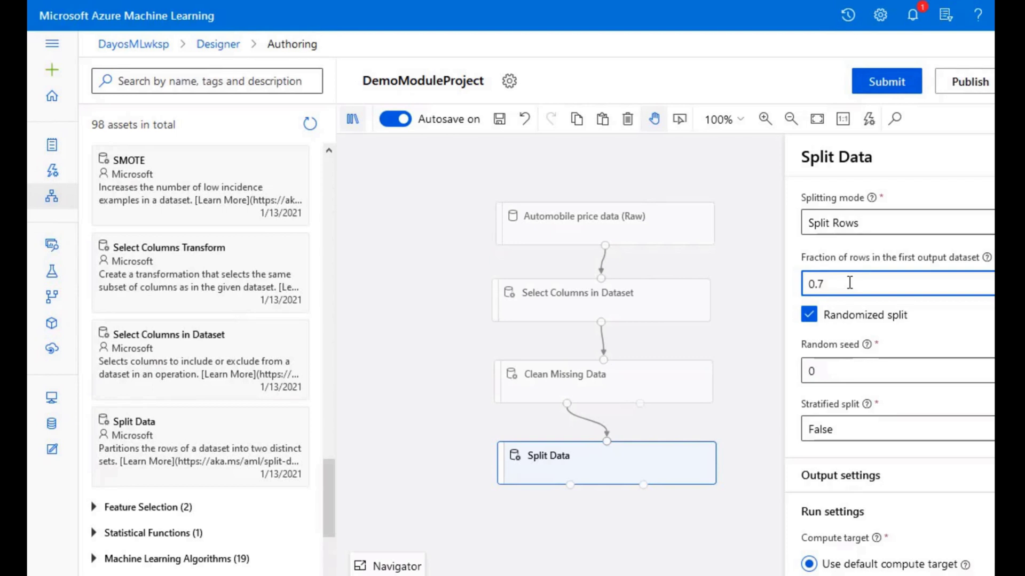
left_click(744, 452)
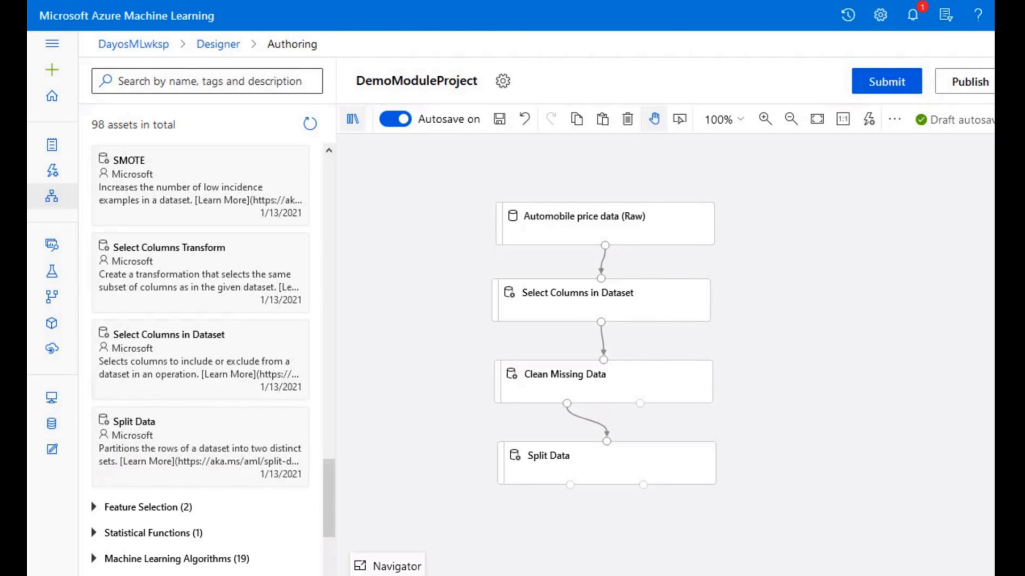
- Set the pipeline's default compute target to the existing training cluster dayostrainclust
left_click(896, 83)
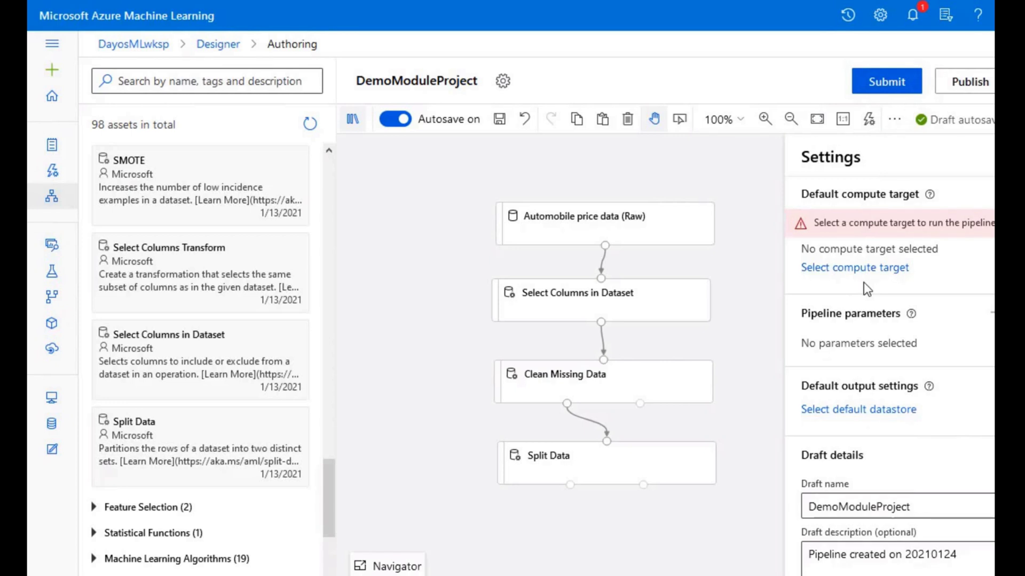
left_click(860, 270)
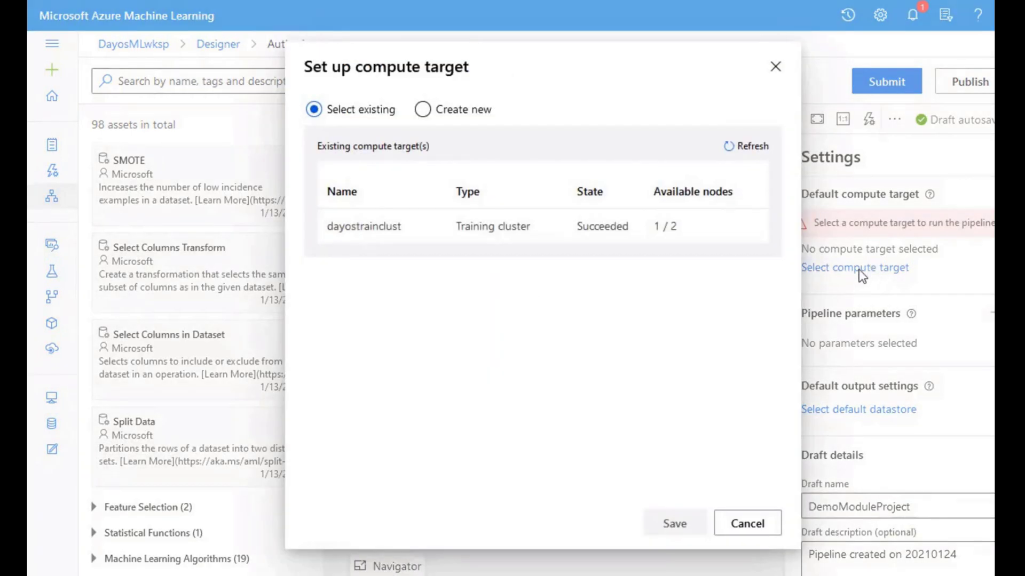
left_click(360, 226)
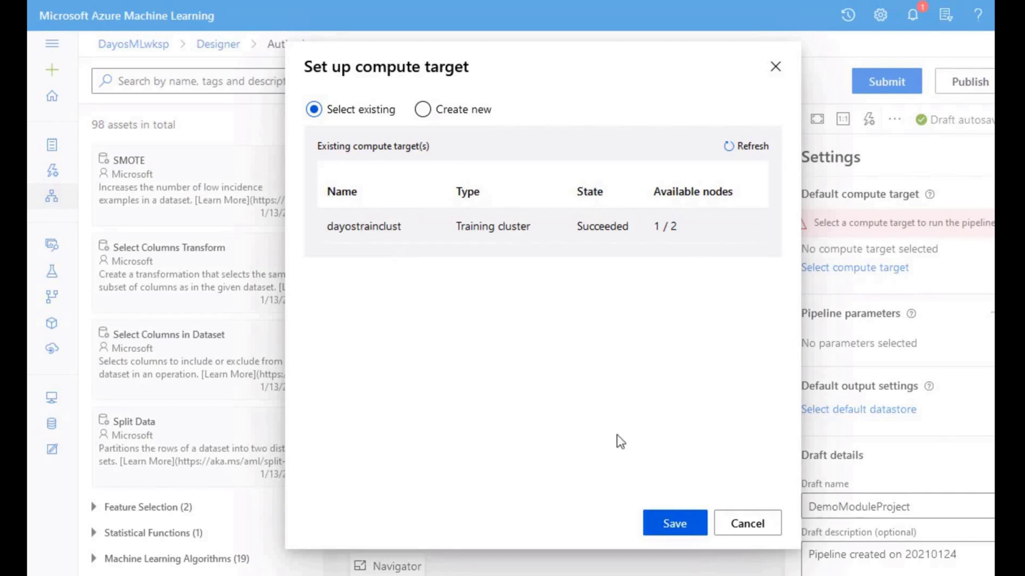
left_click(675, 523)
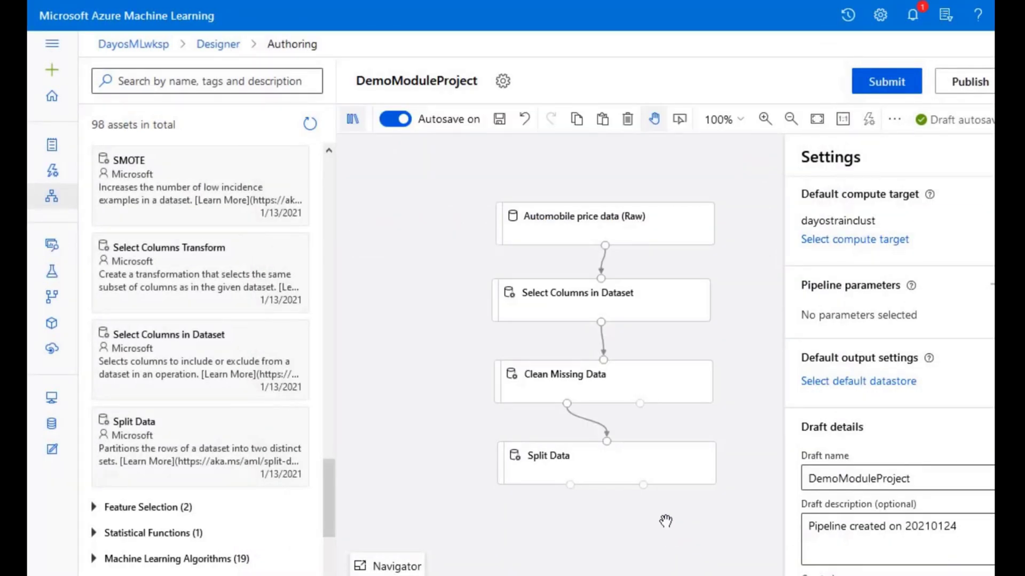
- Submit the pipeline run under a new experiment named DemoModulesExp
left_click(891, 94)
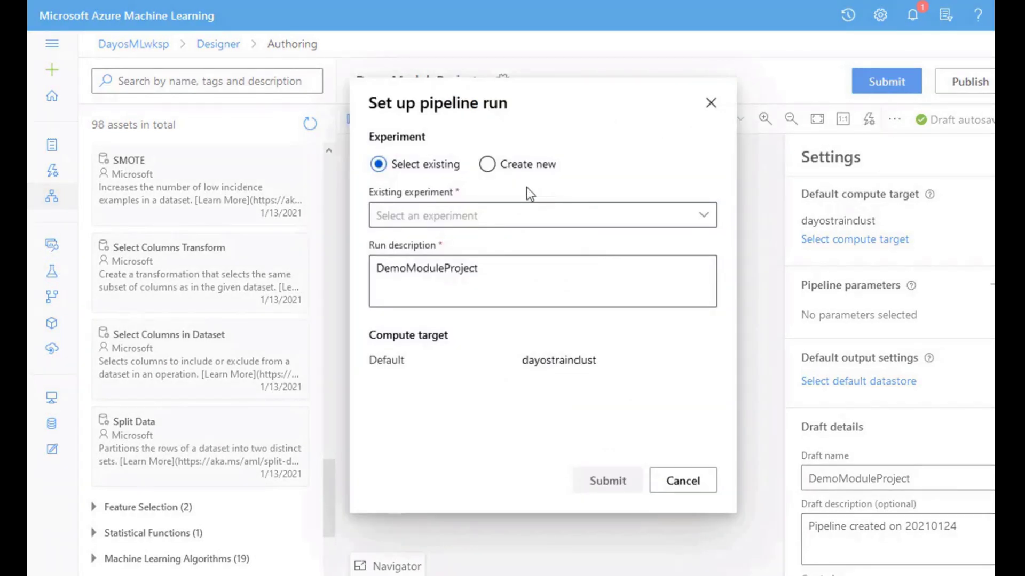
left_click(495, 170)
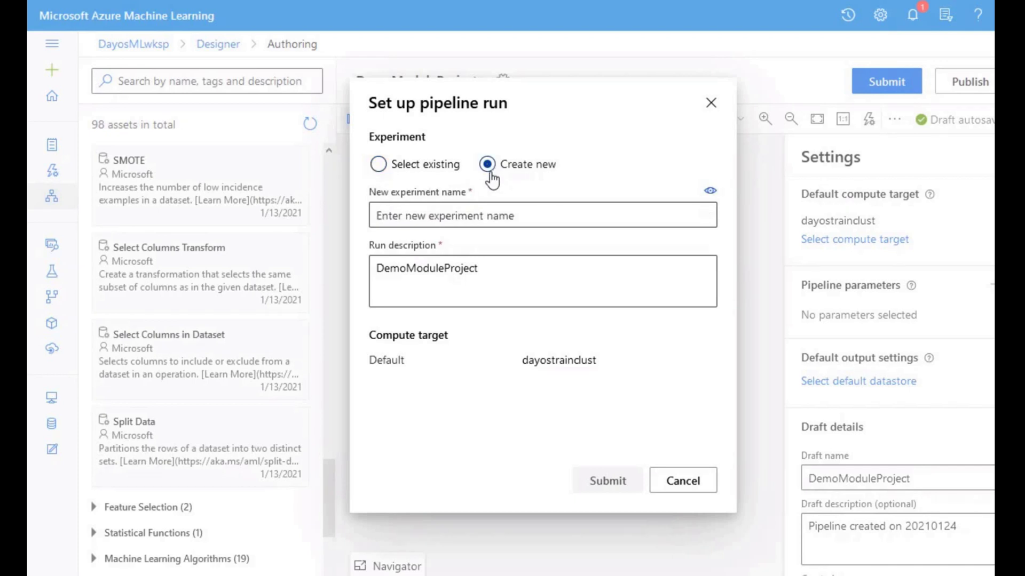
left_click(460, 215)
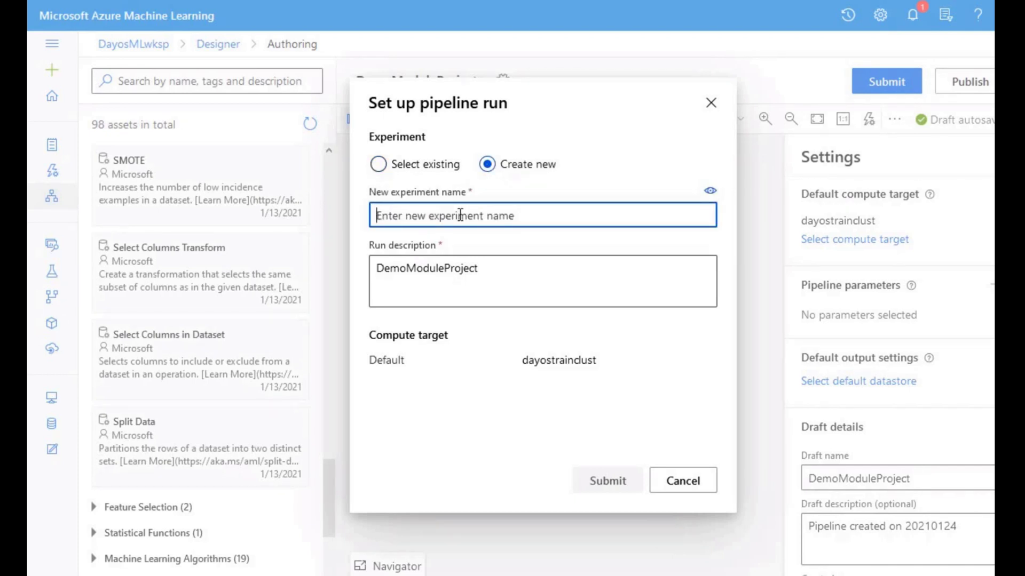
type("DemoModu")
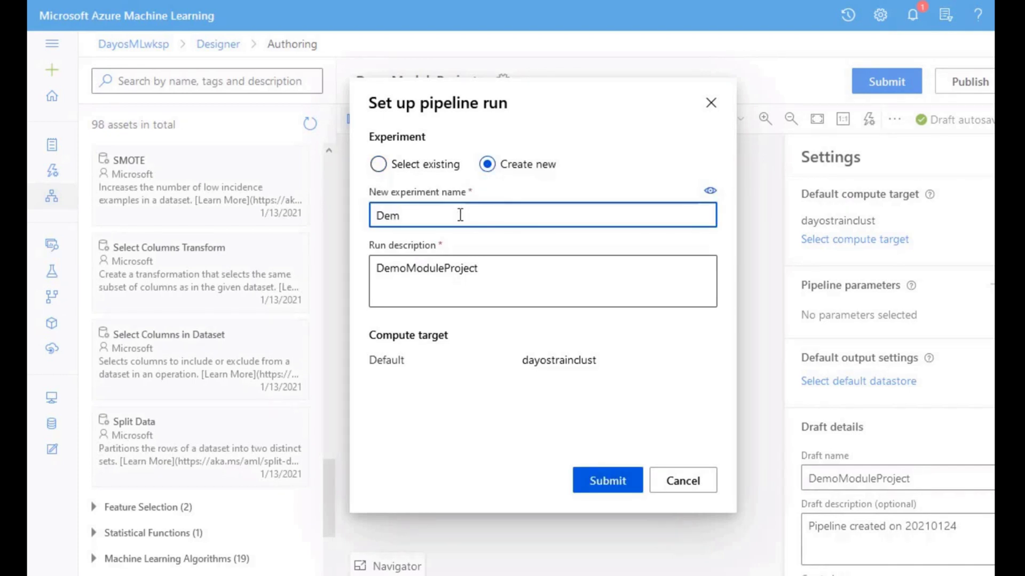
type("lesExp")
left_click(602, 482)
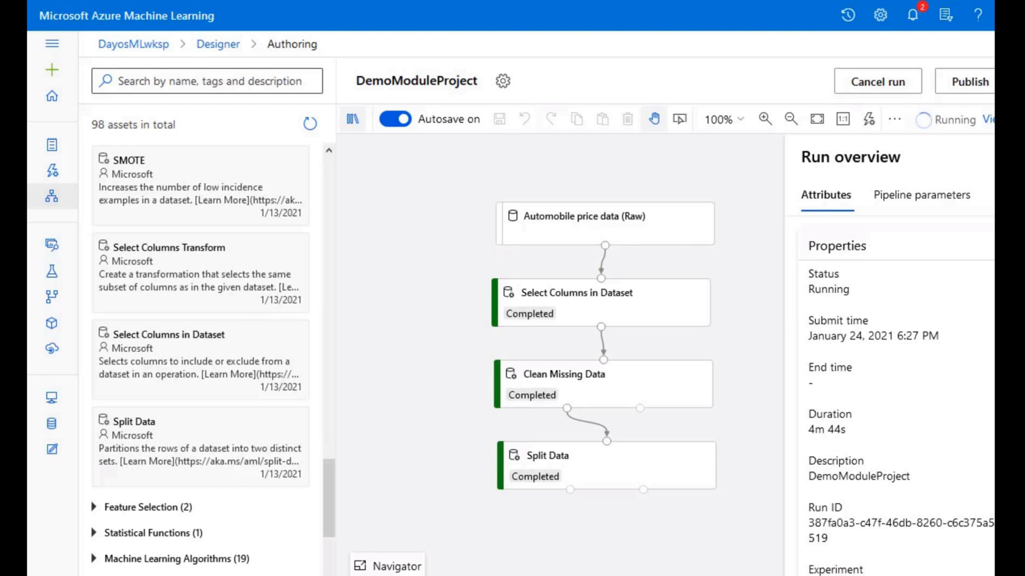
- Visualize the results dataset of the Select Columns in Dataset module and close the visualization
left_click(645, 230)
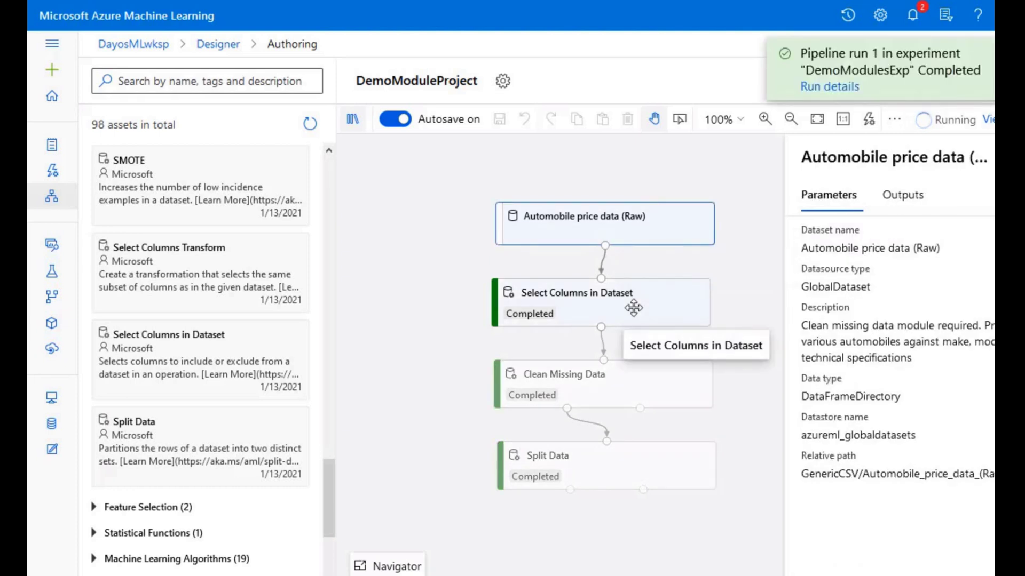
left_click(626, 304)
right_click(626, 305)
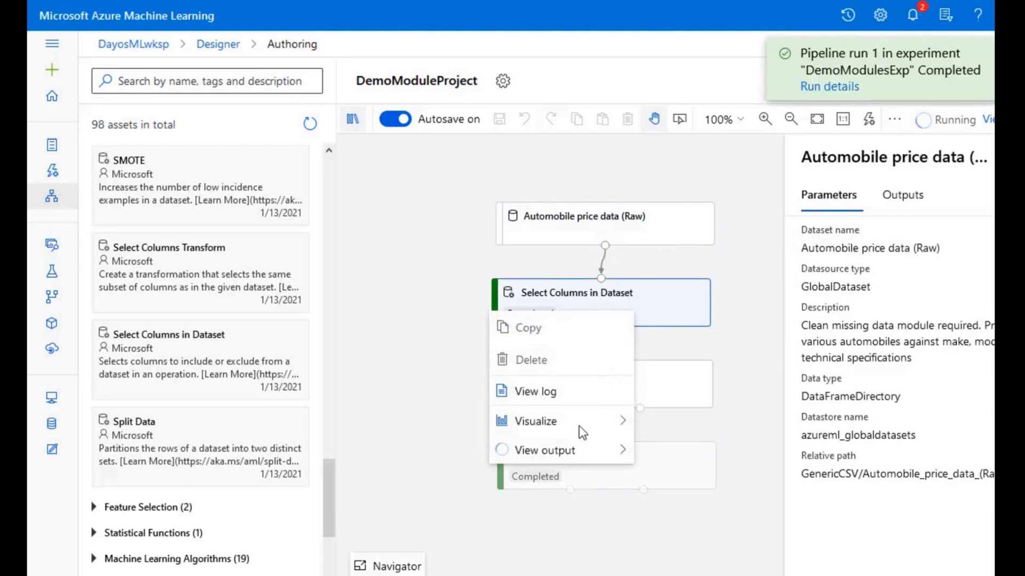
mouse_move(581, 432)
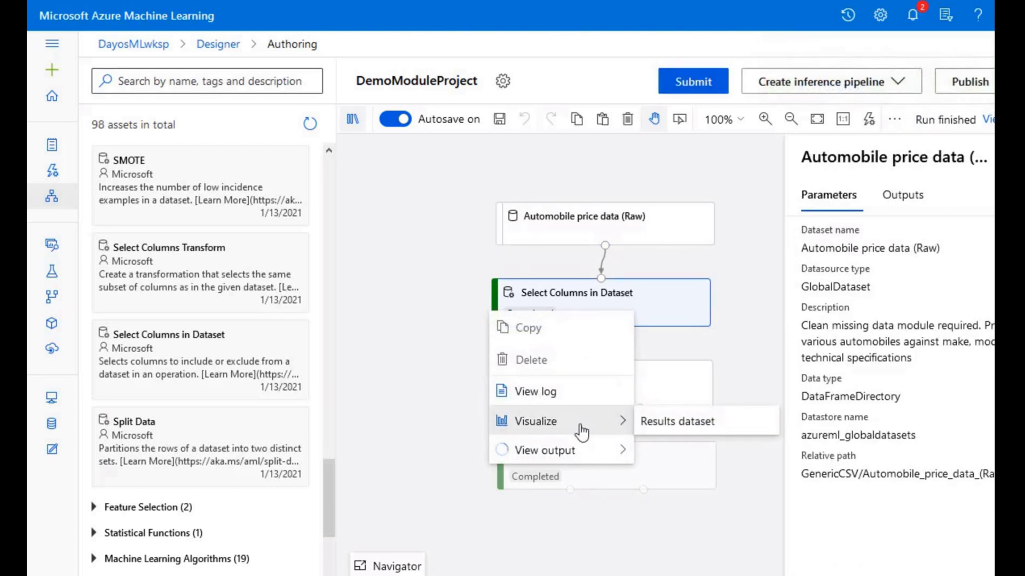
left_click(699, 421)
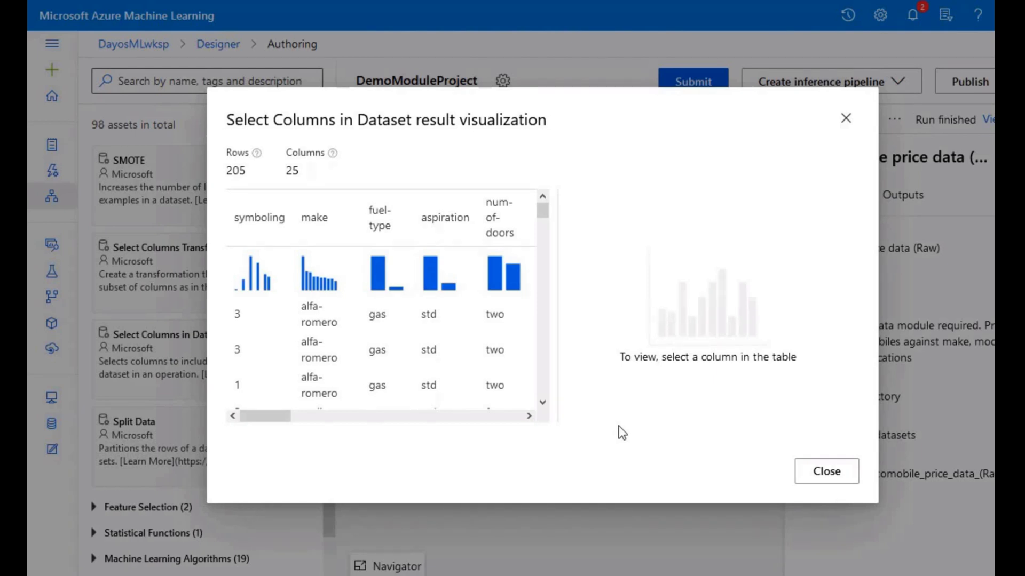
left_click(828, 477)
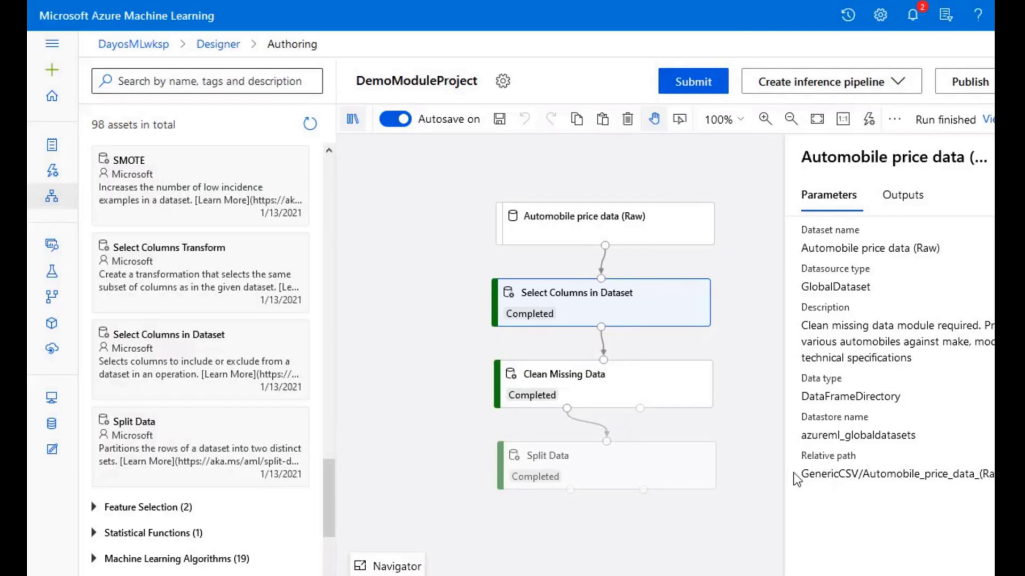
- Visualize the result of the Clean Missing Data module and close the visualization
right_click(661, 393)
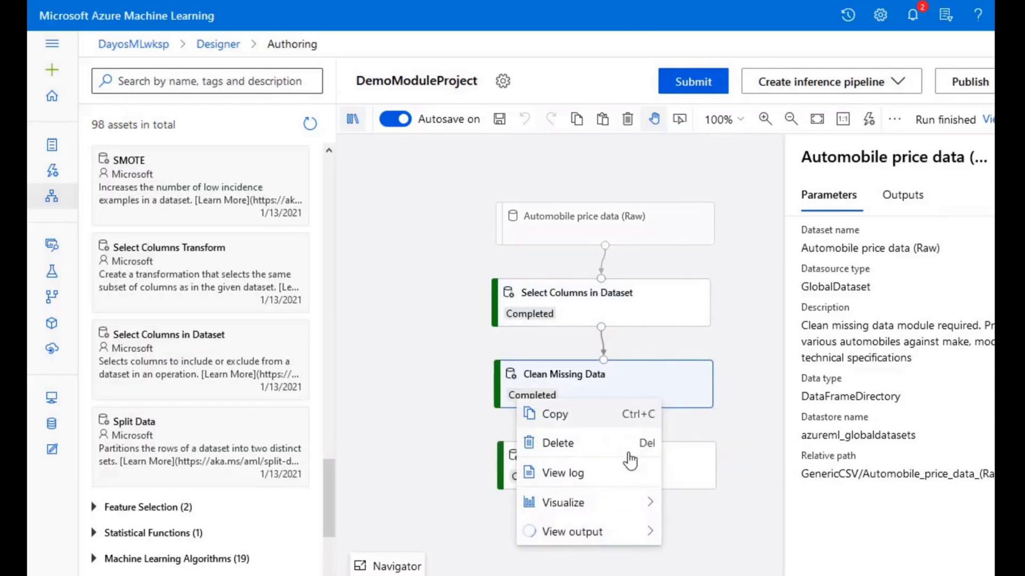
mouse_move(652, 499)
left_click(714, 507)
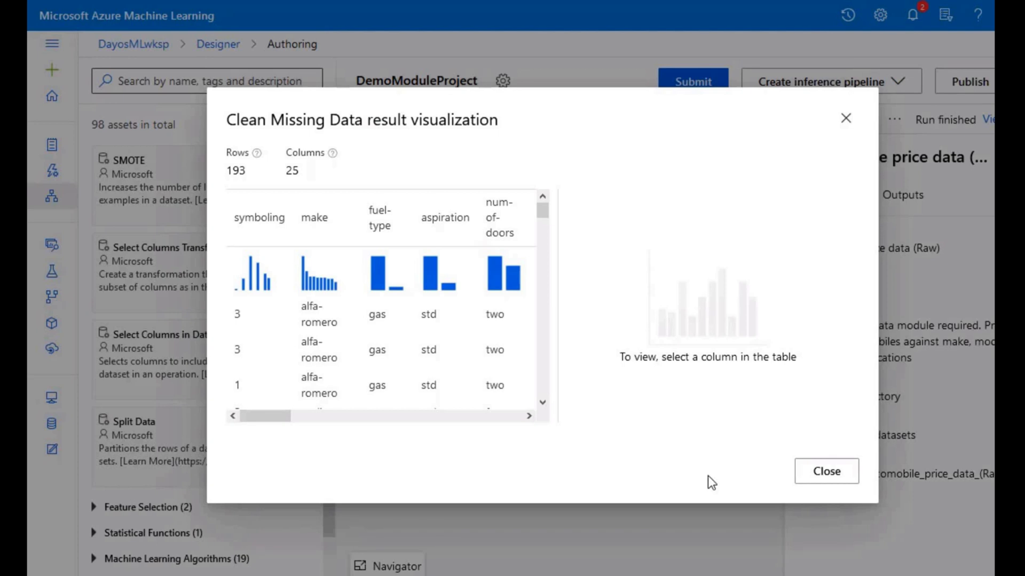
left_click(813, 475)
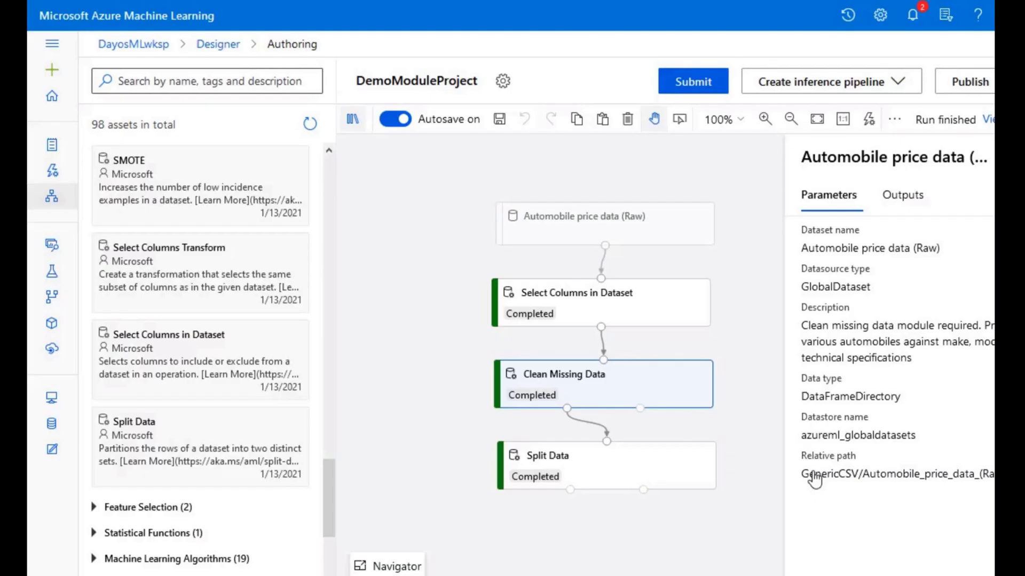
- Visualize Results dataset1 and Results dataset2 of the Split Data module
right_click(676, 480)
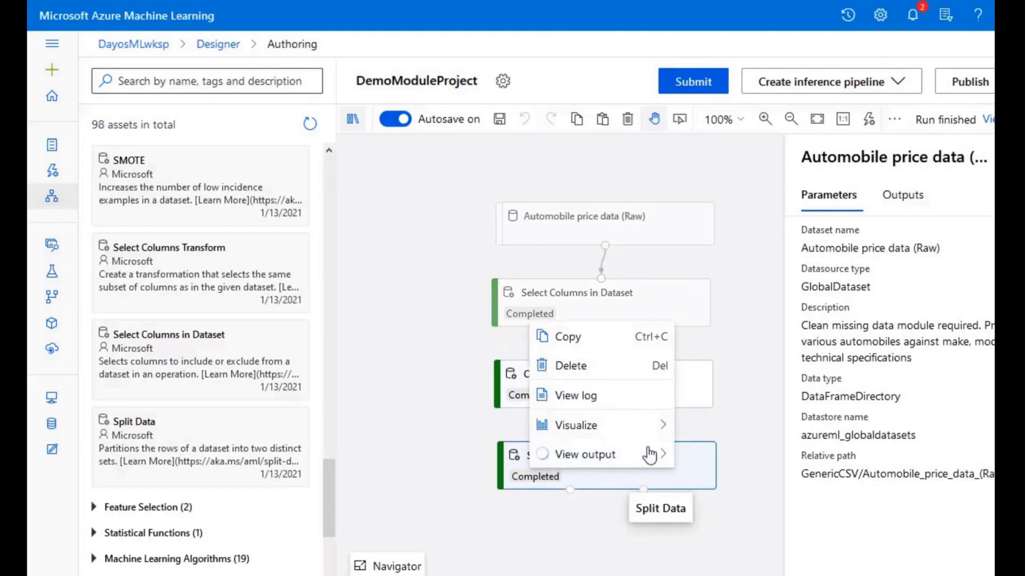
mouse_move(648, 427)
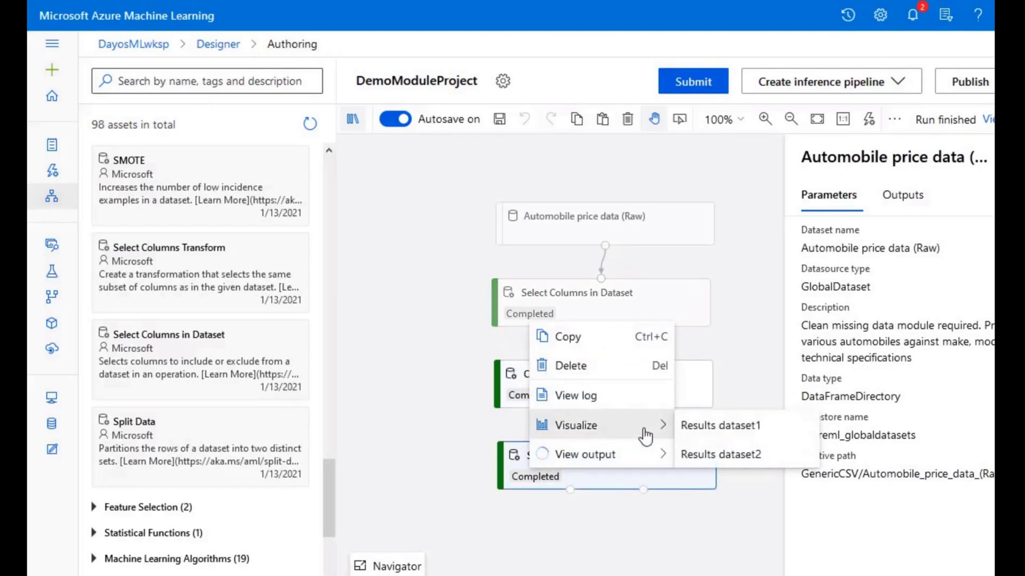
left_click(721, 427)
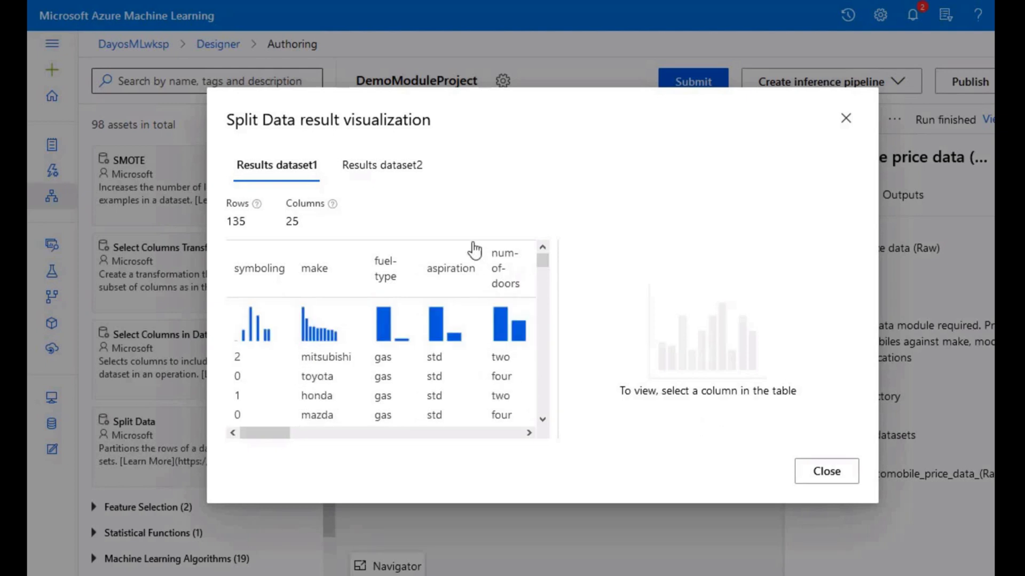
left_click(389, 168)
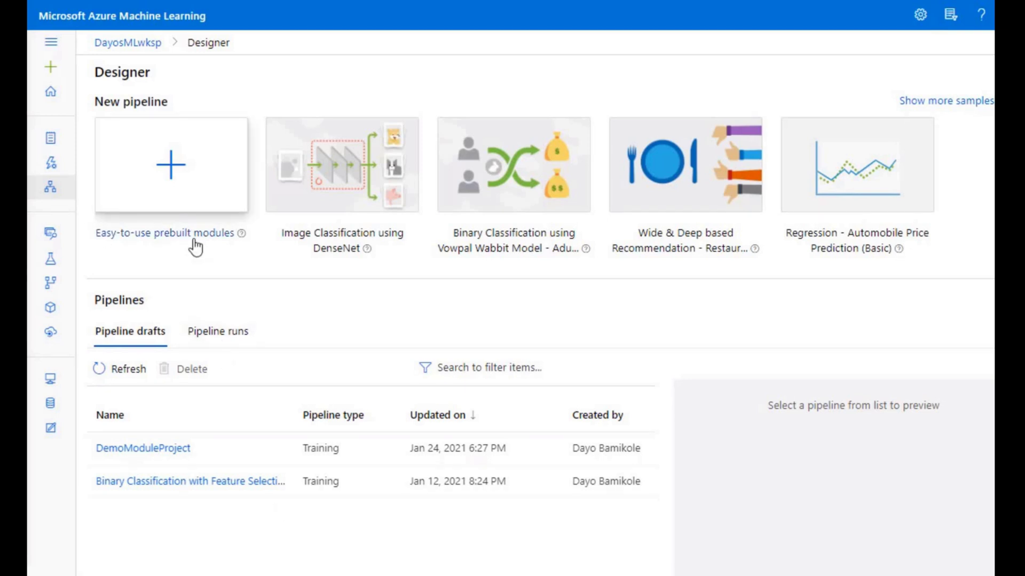
- Create a new Designer pipeline with the easy-to-use prebuilt modules and name it ExecutePythonModuleDemo
left_click(182, 204)
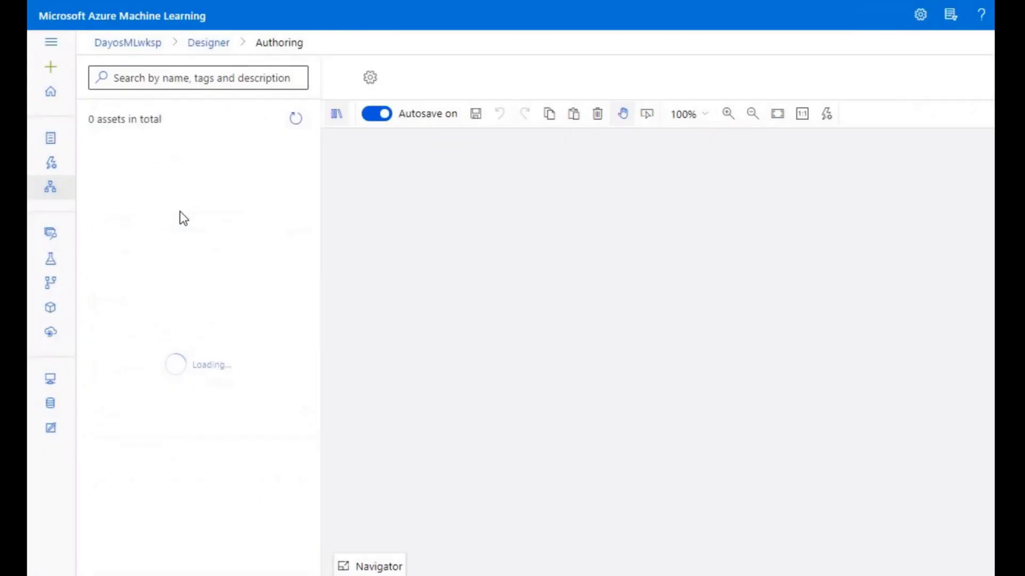
left_click(436, 70)
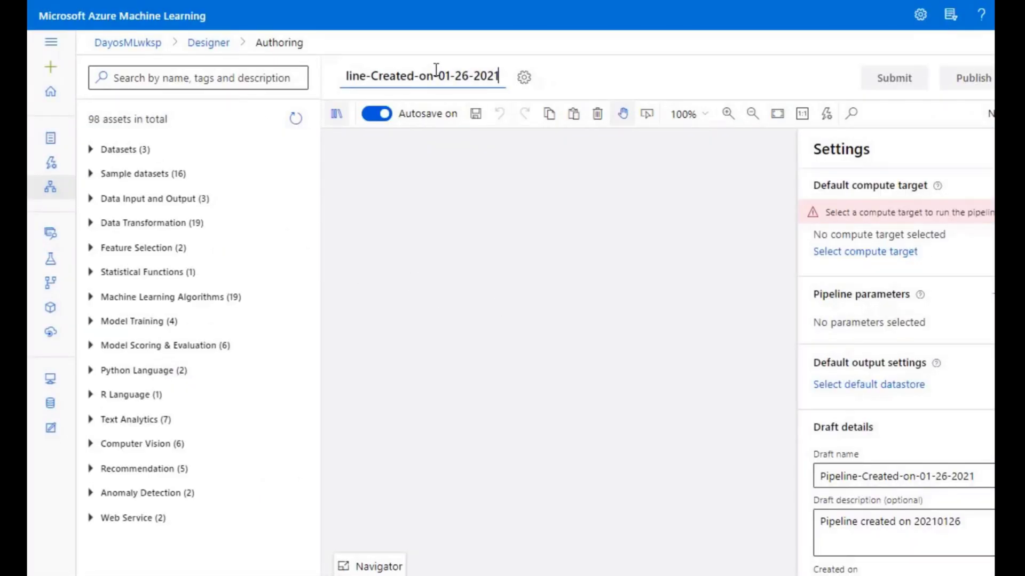
key("ctrl+a")
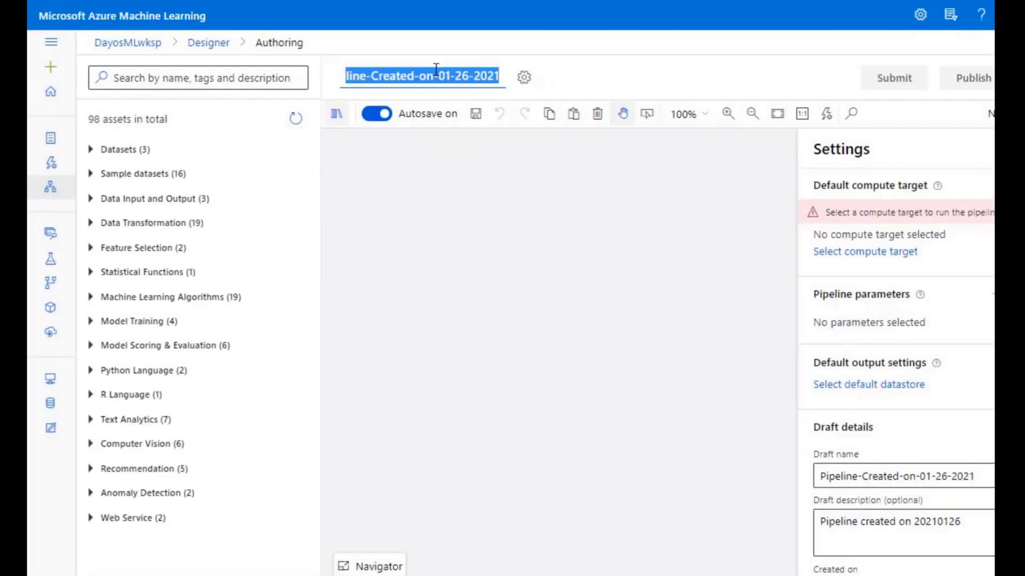
type("Exe")
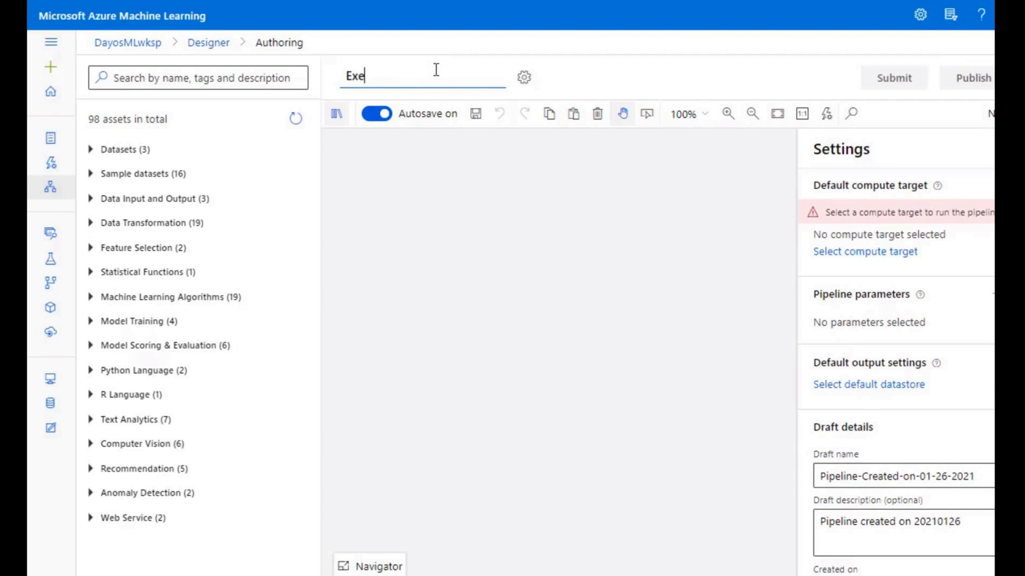
type("cute")
key("BackSpace")
type("Pytho")
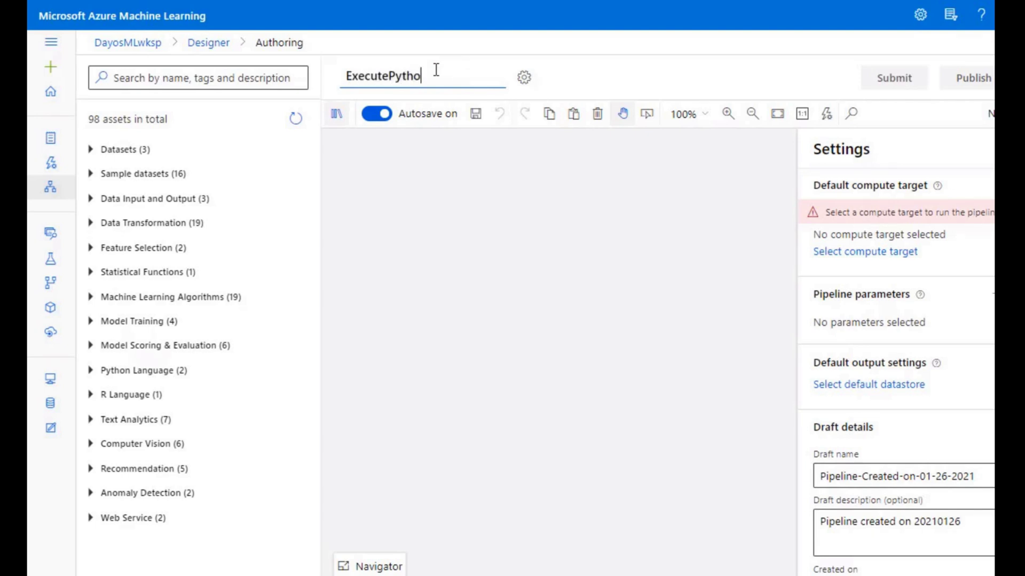
type("nModuleDemo")
left_click(537, 320)
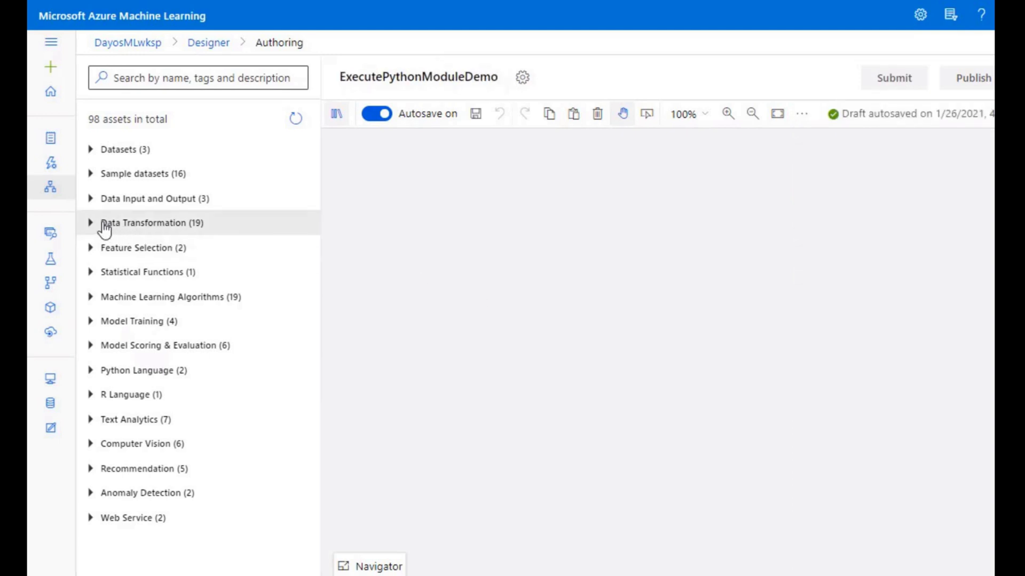
- Add the Automobile price data (Raw) sample dataset to the pipeline canvas
left_click(91, 174)
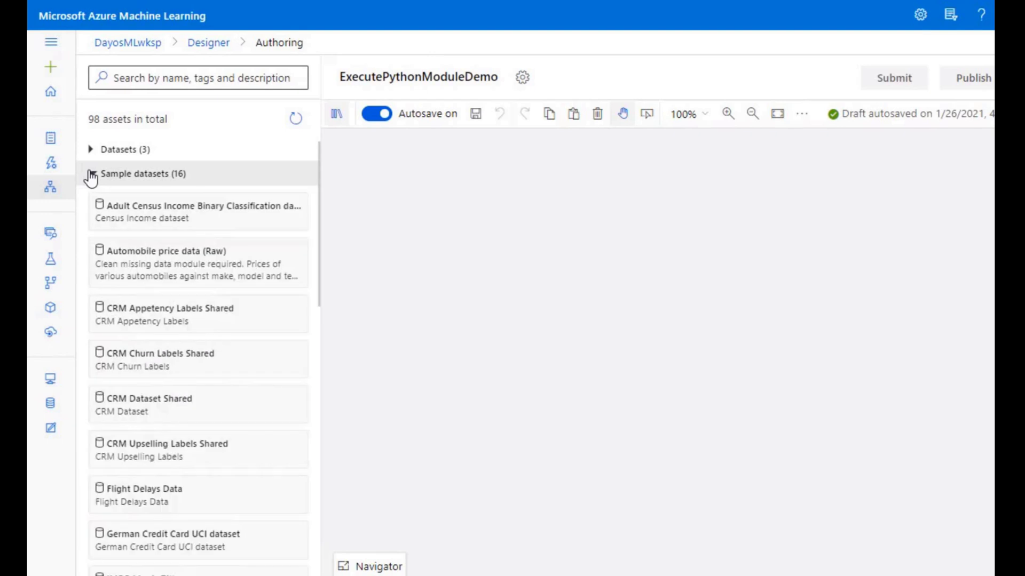
left_click_drag(119, 254, 636, 275)
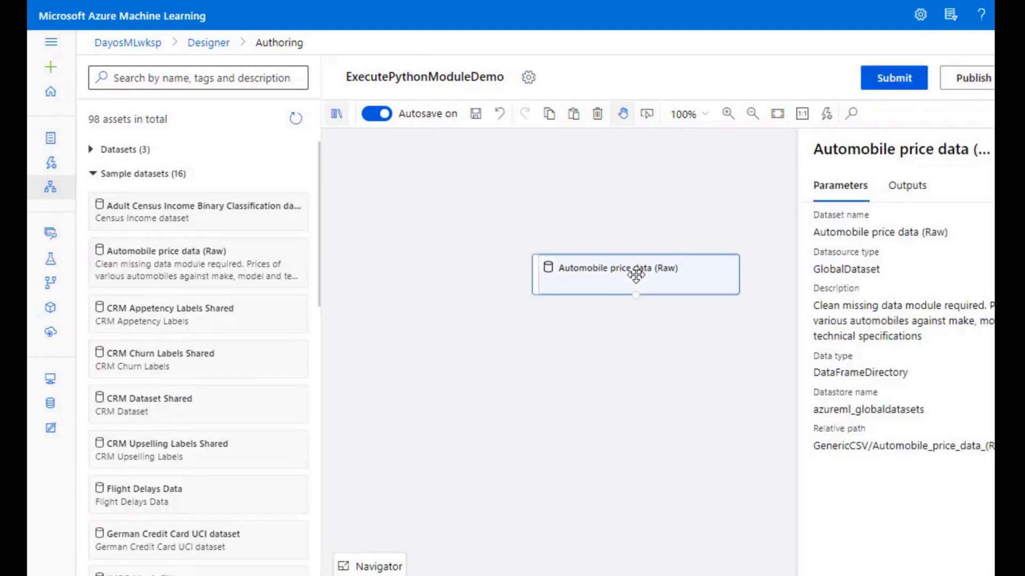
left_click(93, 176)
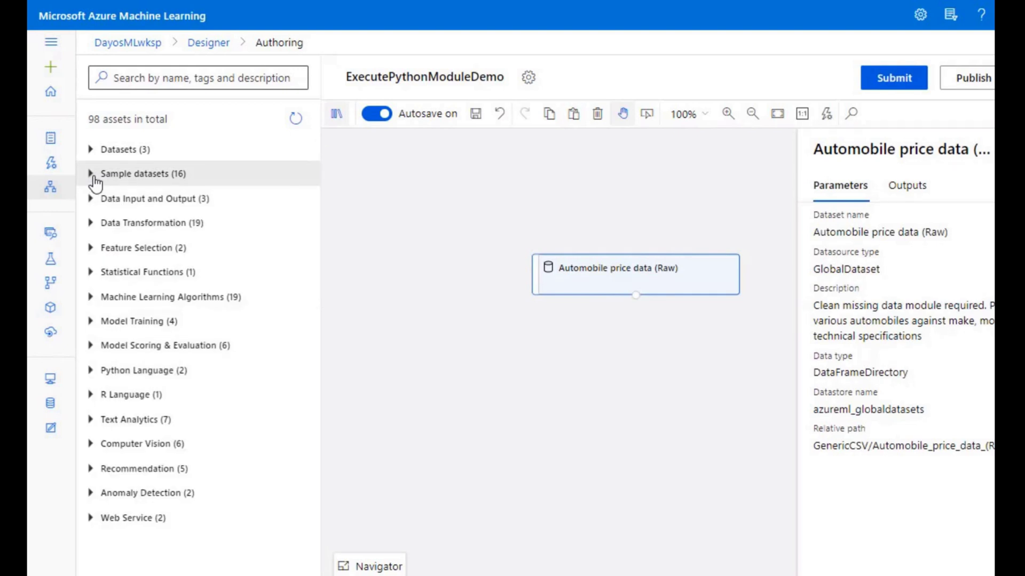
- Add the Execute Python Script module below the dataset and connect the dataset's output to the module's first input
left_click(91, 371)
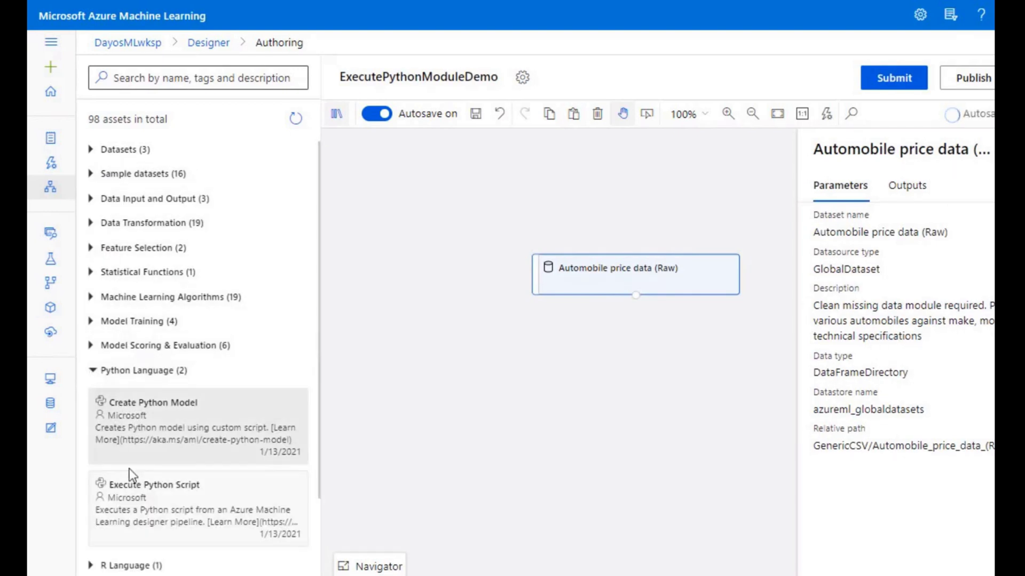
left_click_drag(143, 492, 635, 358)
left_click(542, 450)
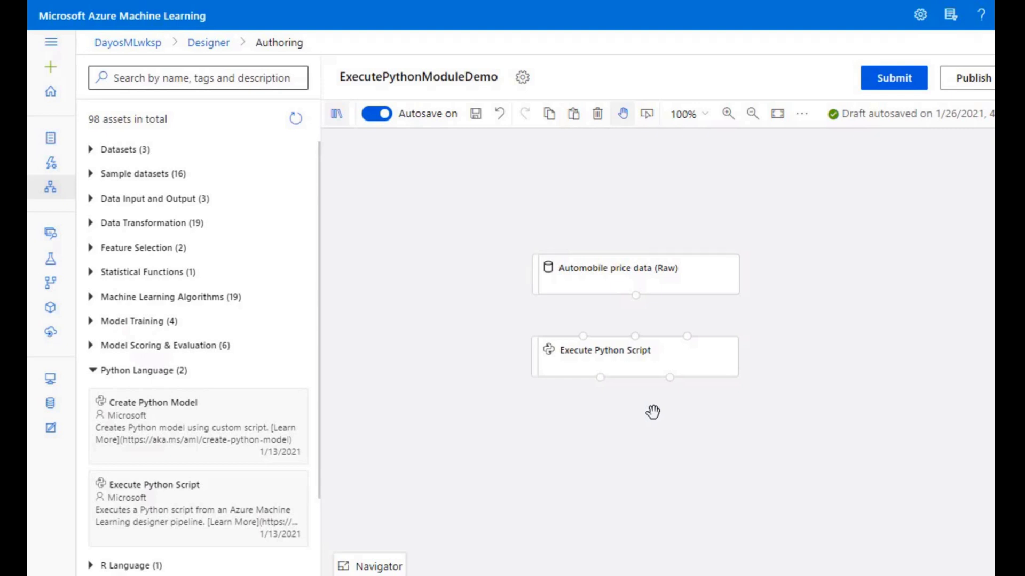
left_click_drag(635, 296, 583, 336)
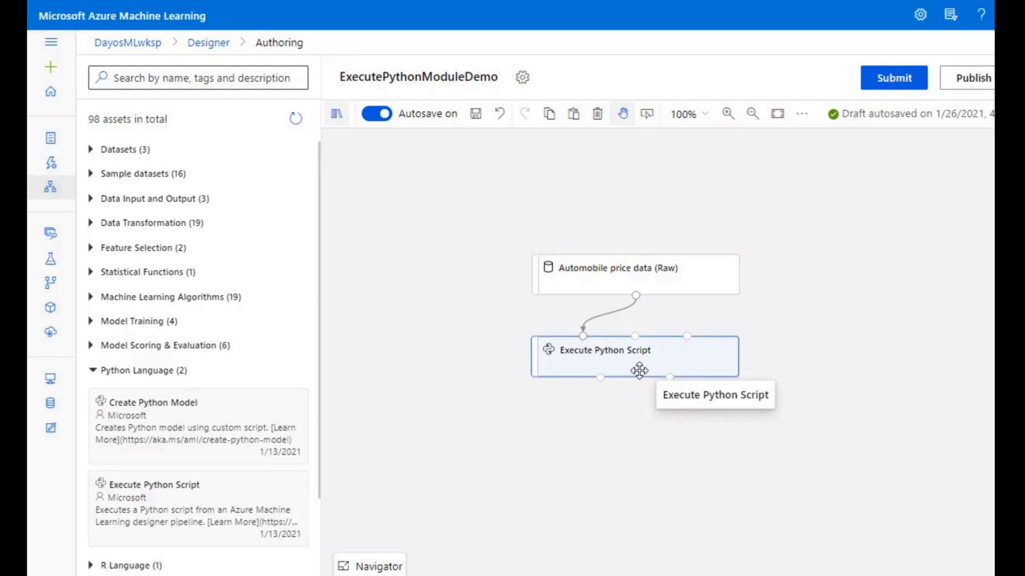
- Replace the module's Python script with code importing pandas as pd and defining azureml_main(dataframe1 = None), which adds dataframe1['Dollar/Horsepower'] = dataframe1.price / dataframe1.horsepower and returns dataframe1
left_click(638, 370)
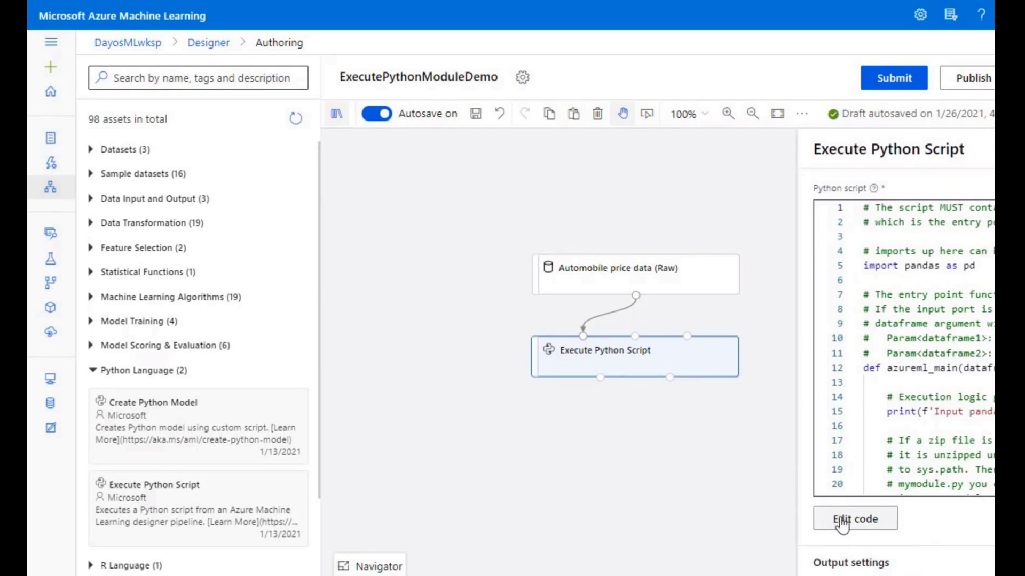
left_click(842, 522)
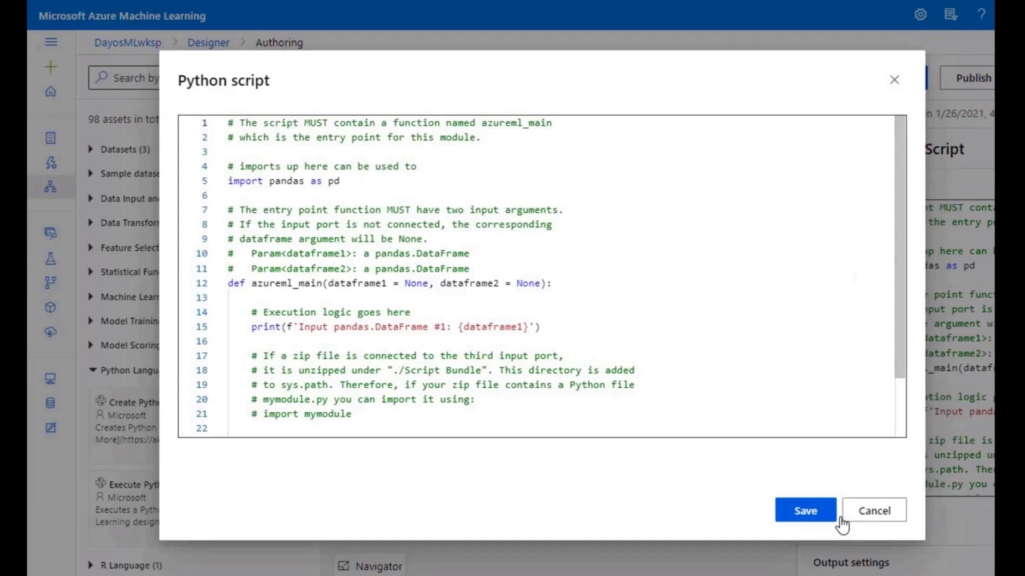
left_click(744, 403)
key("ctrl+a")
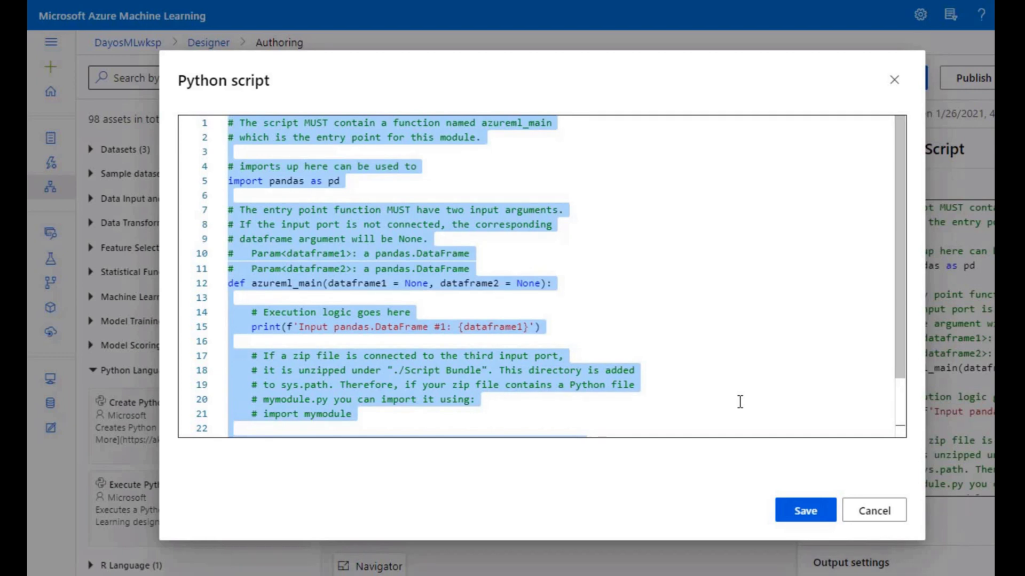
type("import pandas as pd  def azureml_main(dataframe1 = None):     dataframe1['Dollar/Horsepower'] = dataframe1.price / dataframe1.horsepower     return dataframe1")
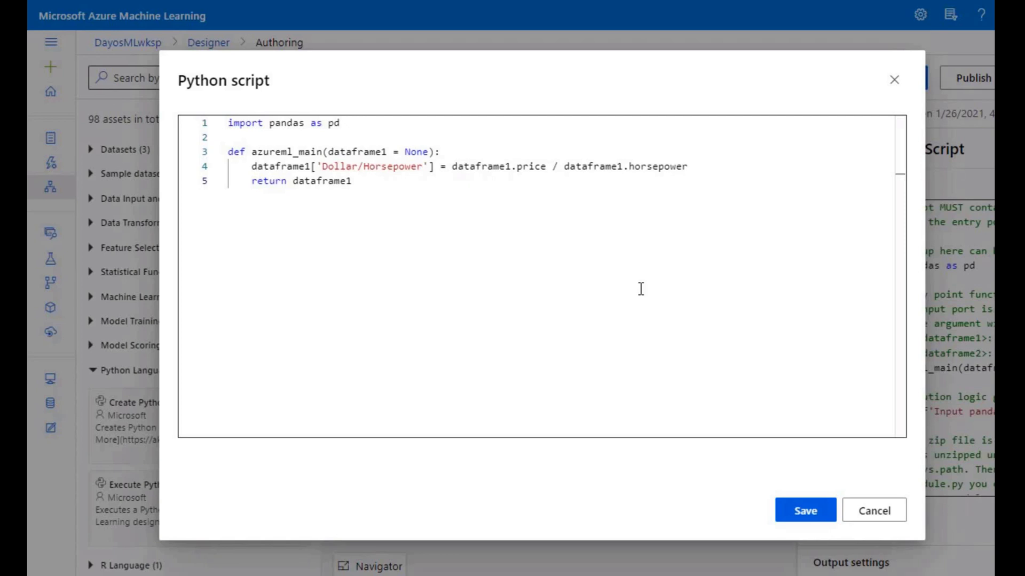
left_click(805, 513)
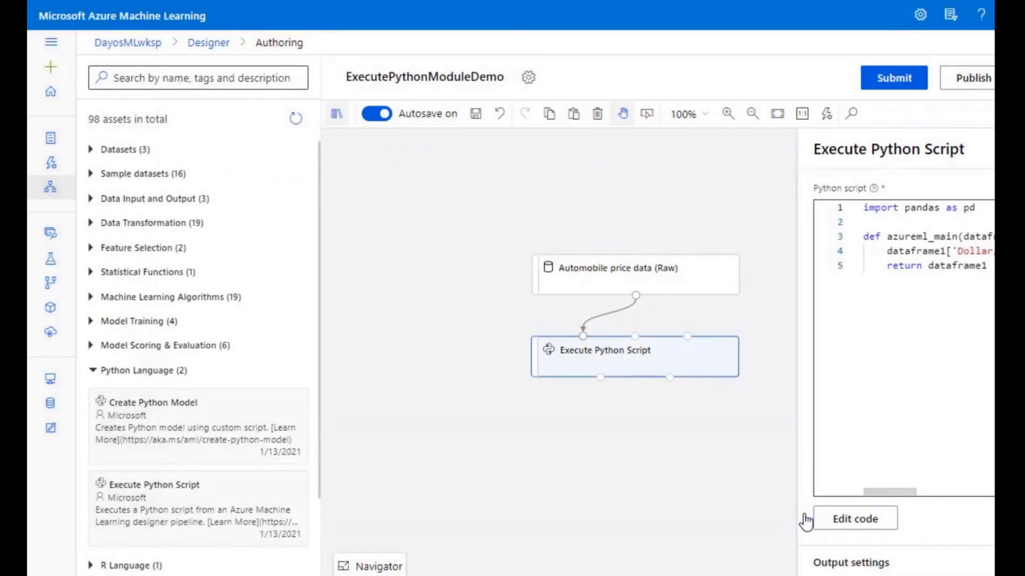
- Set the pipeline's default compute target to the existing training cluster dayostrainclust
left_click(897, 78)
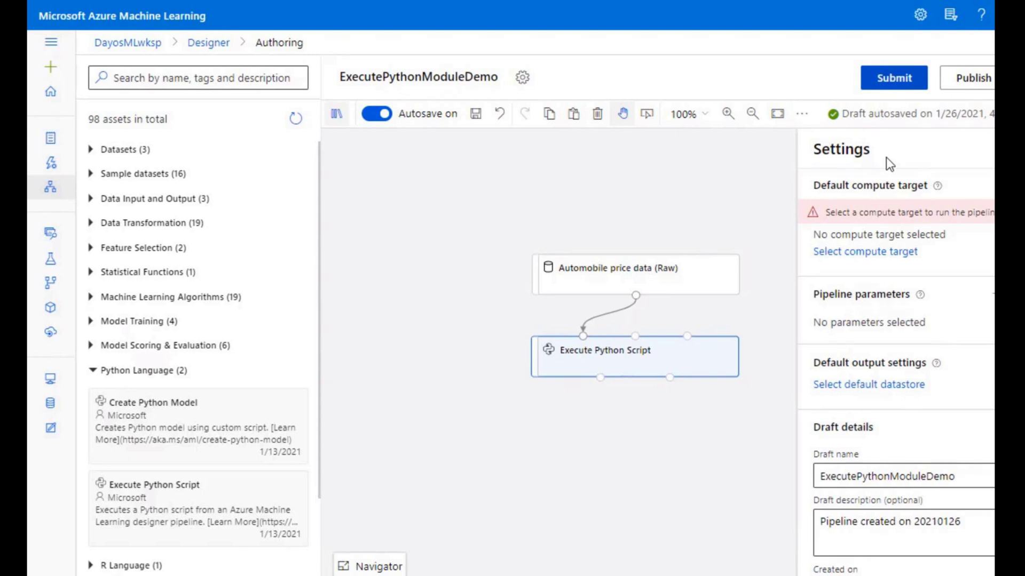
left_click(878, 256)
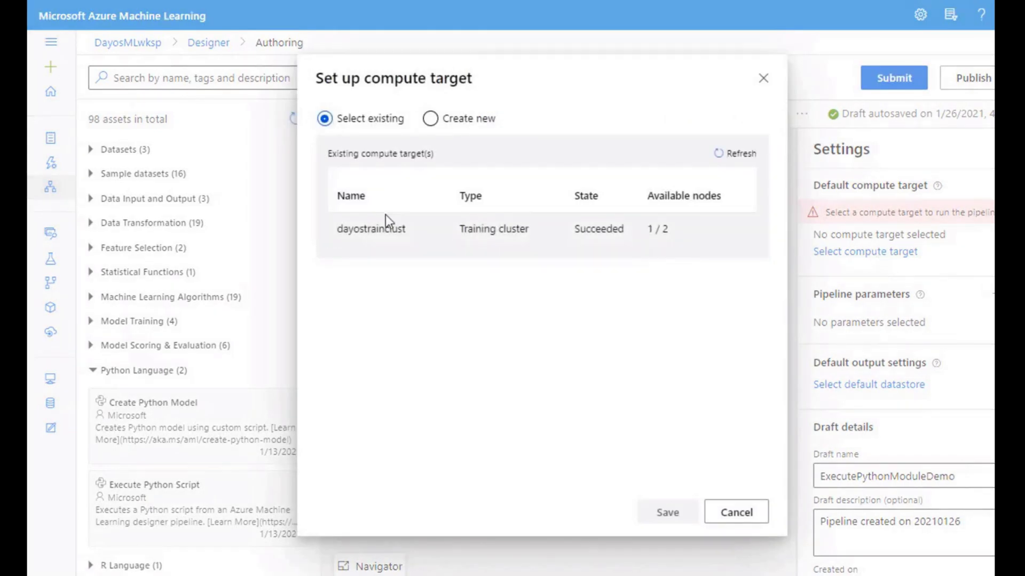
left_click(668, 512)
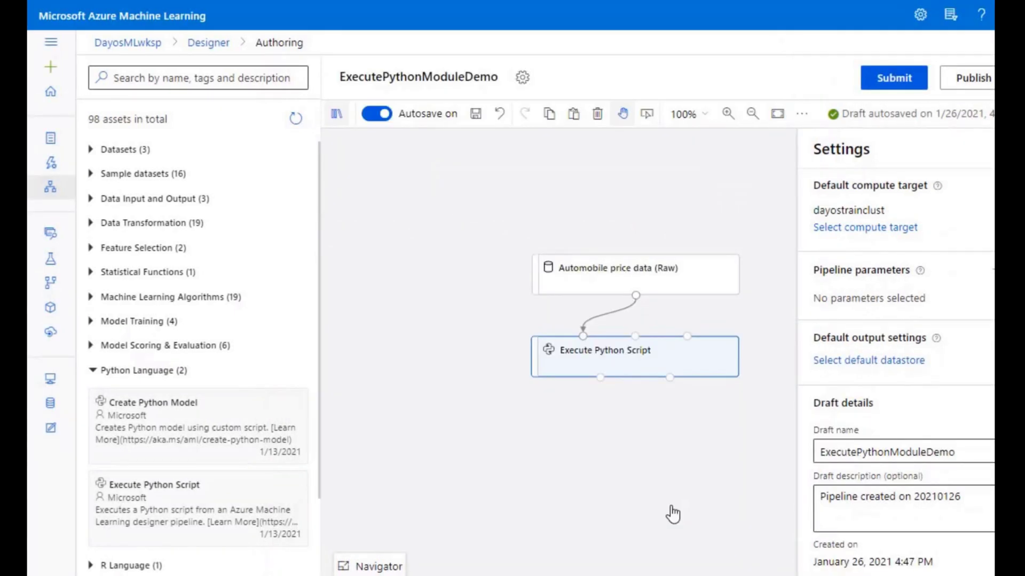
- Submit the pipeline run under a new experiment named PythonExp, keeping the run description ExecutePythonModuleDemo
left_click(883, 86)
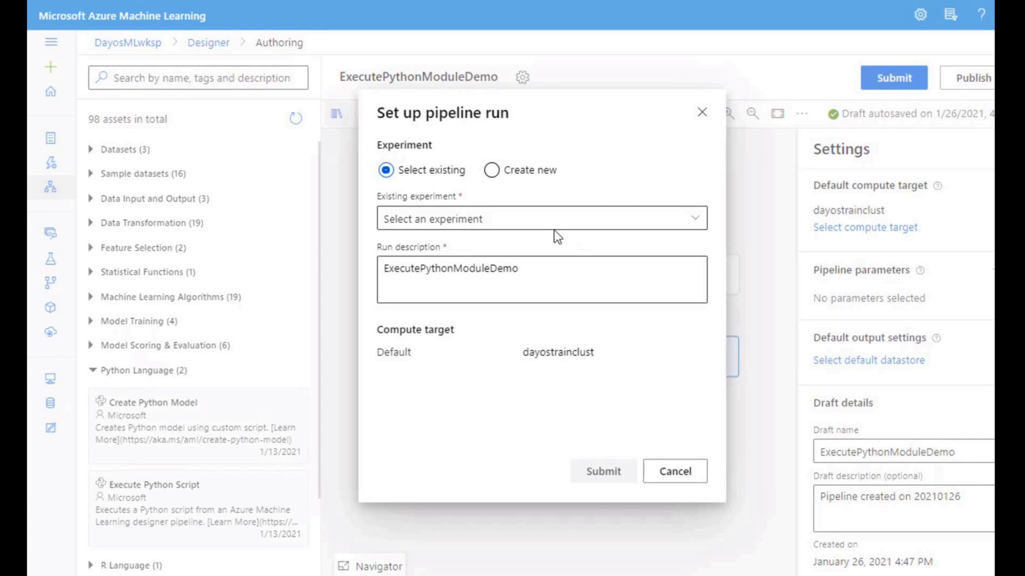
left_click(520, 171)
left_click(482, 219)
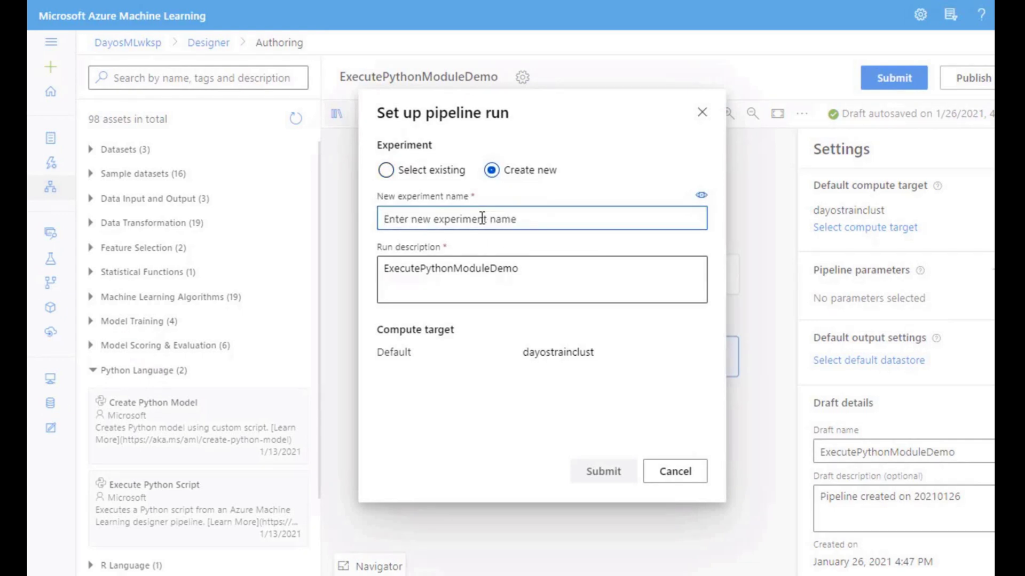
type("Pythom")
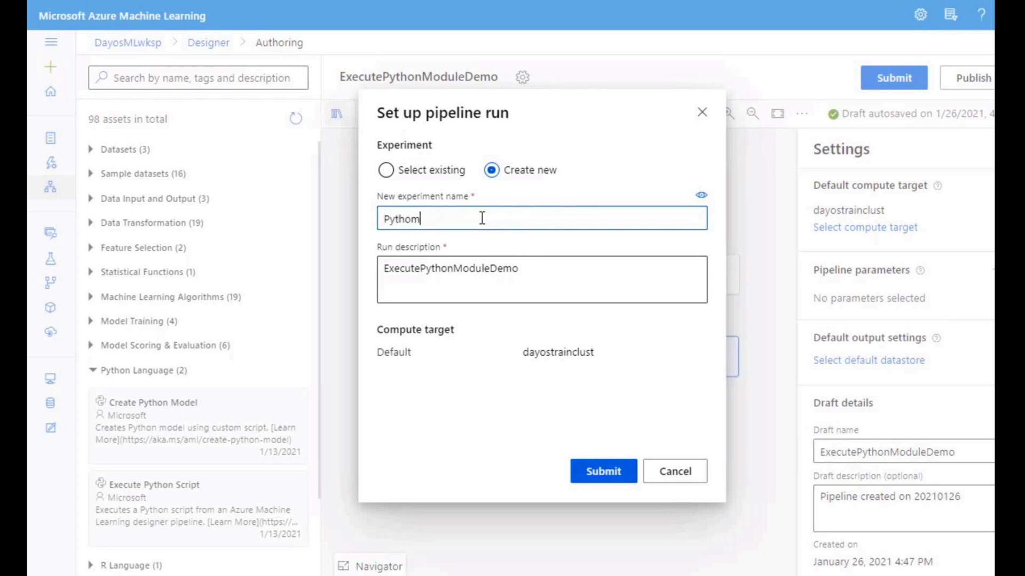
key("BackSpace")
type("nExp")
left_click(591, 475)
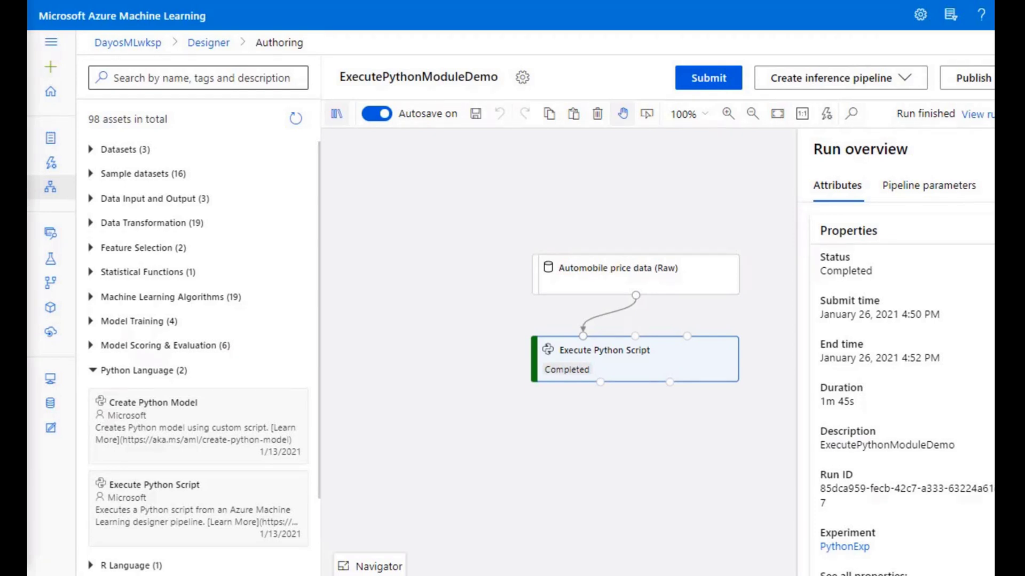
- Visualize the Result dataset of the Execute Python Script module and bring up its Dollar/Horsepower column
right_click(651, 360)
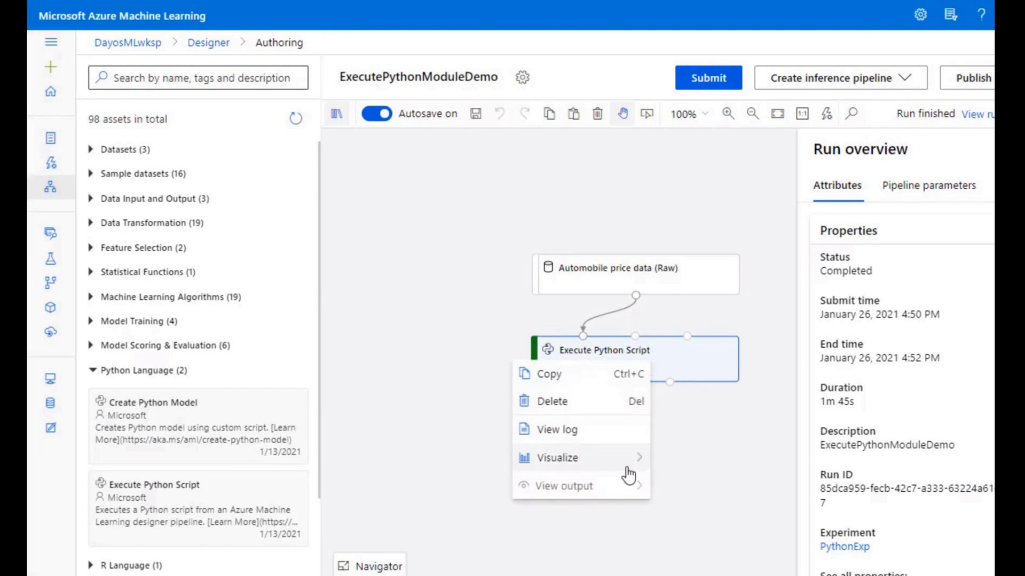
mouse_move(624, 464)
left_click(673, 462)
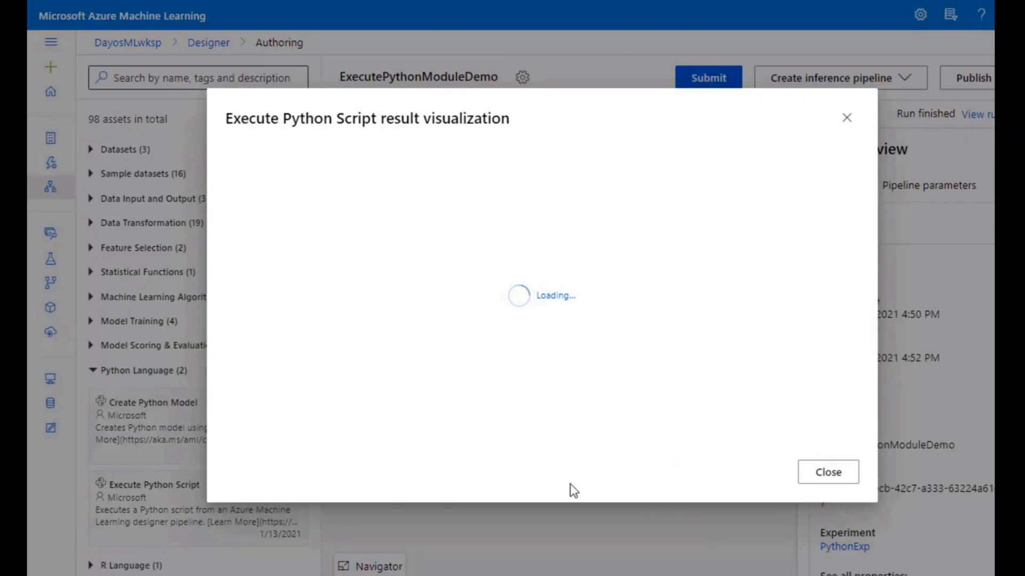
left_click_drag(261, 429, 537, 436)
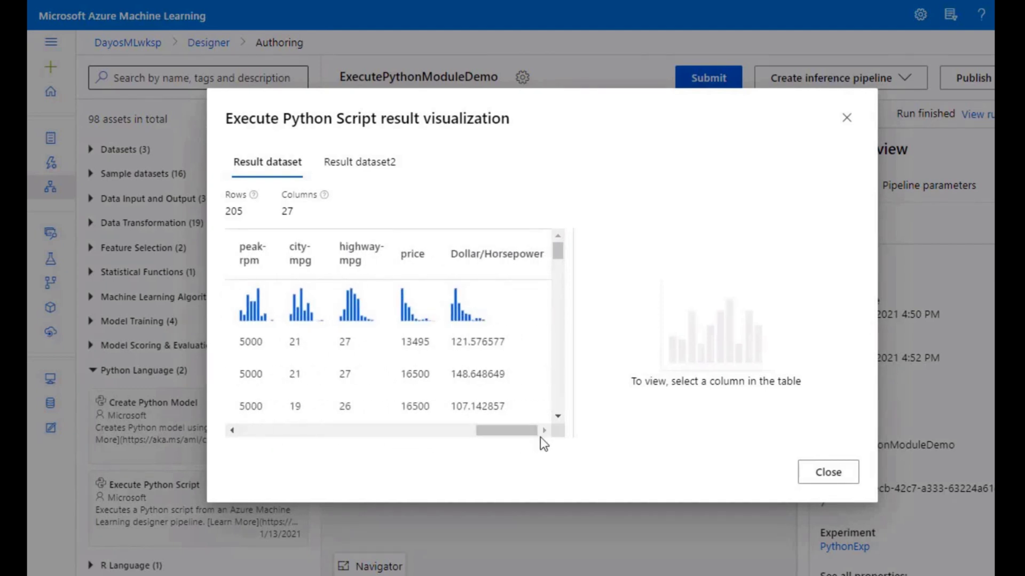
- Examine the statistics and frequency histogram of the Dollar/Horsepower column, including the histogram's last value range
left_click(512, 262)
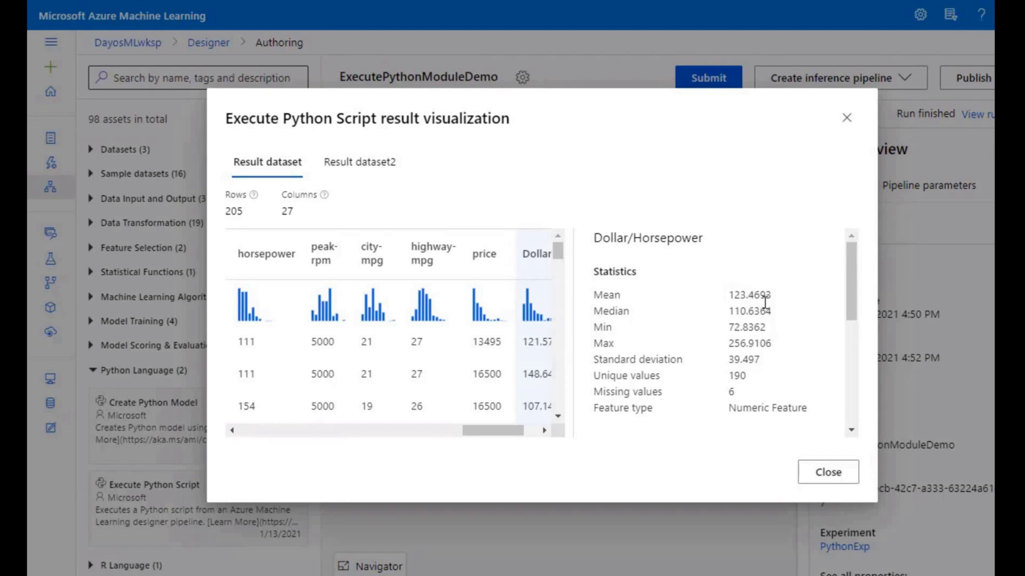
scroll(766, 304, "down", 1)
scroll(778, 323, "down", 4)
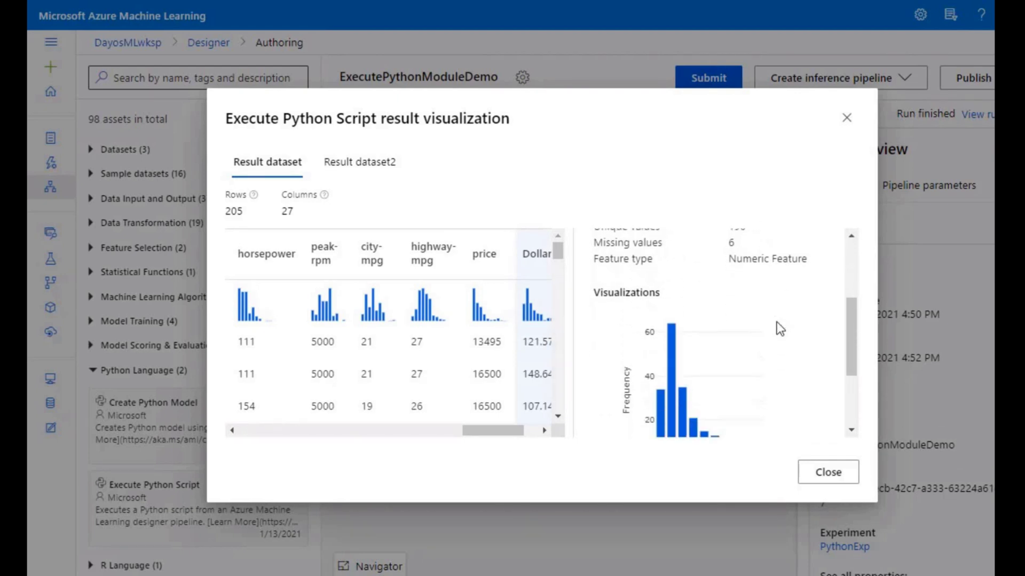
scroll(777, 322, "down", 1)
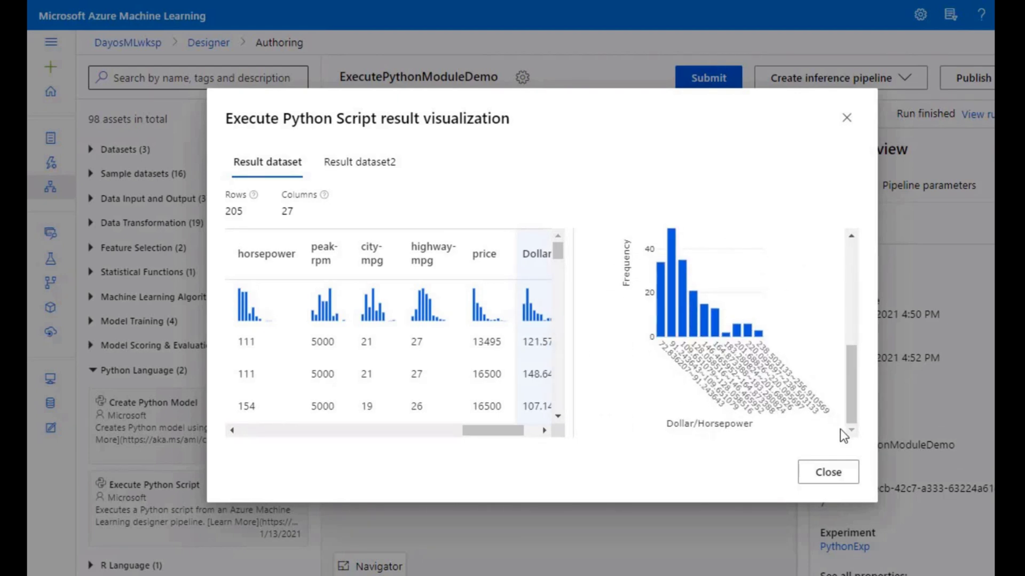
scroll(854, 412, "up", 2)
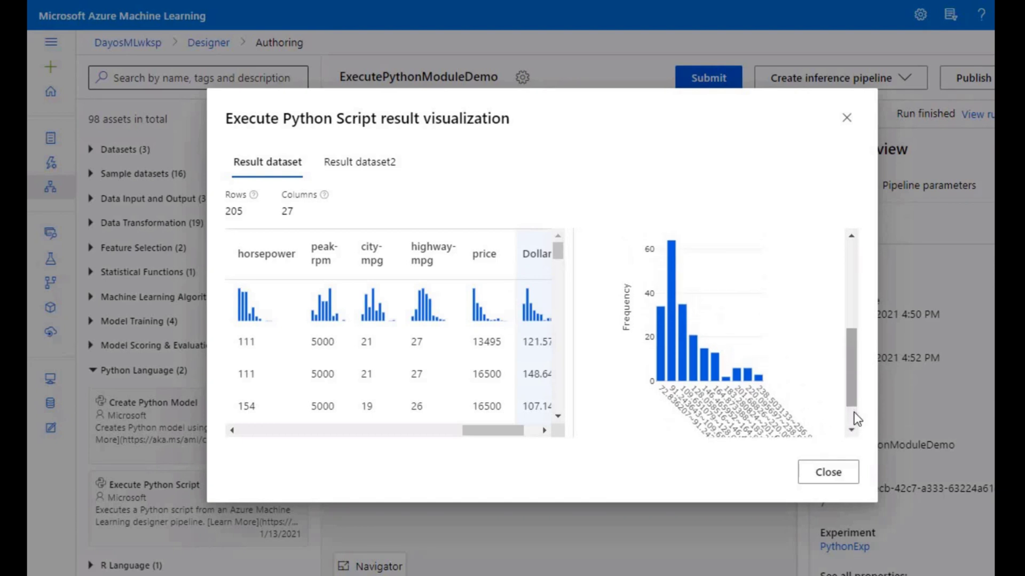
mouse_move(758, 397)
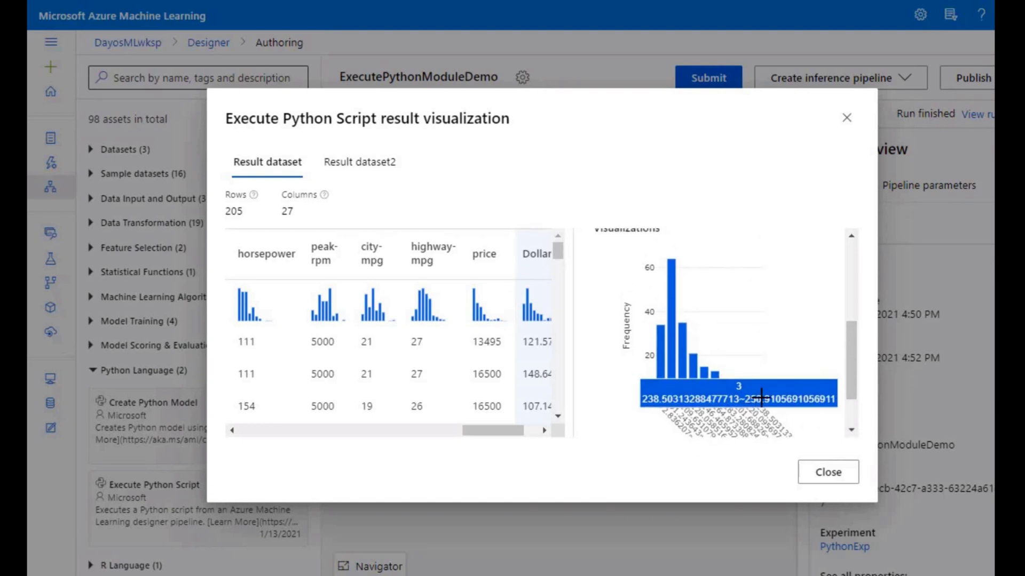